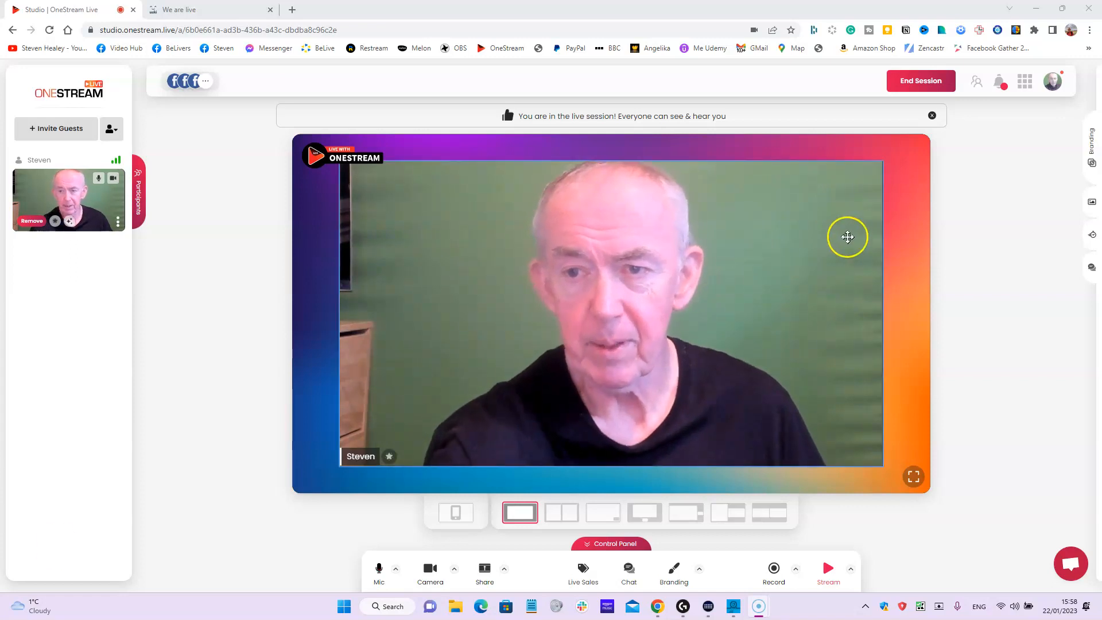
# - End the live studio session, confirm it, and dismiss the Krisp call summary
pyautogui.click(899, 79)
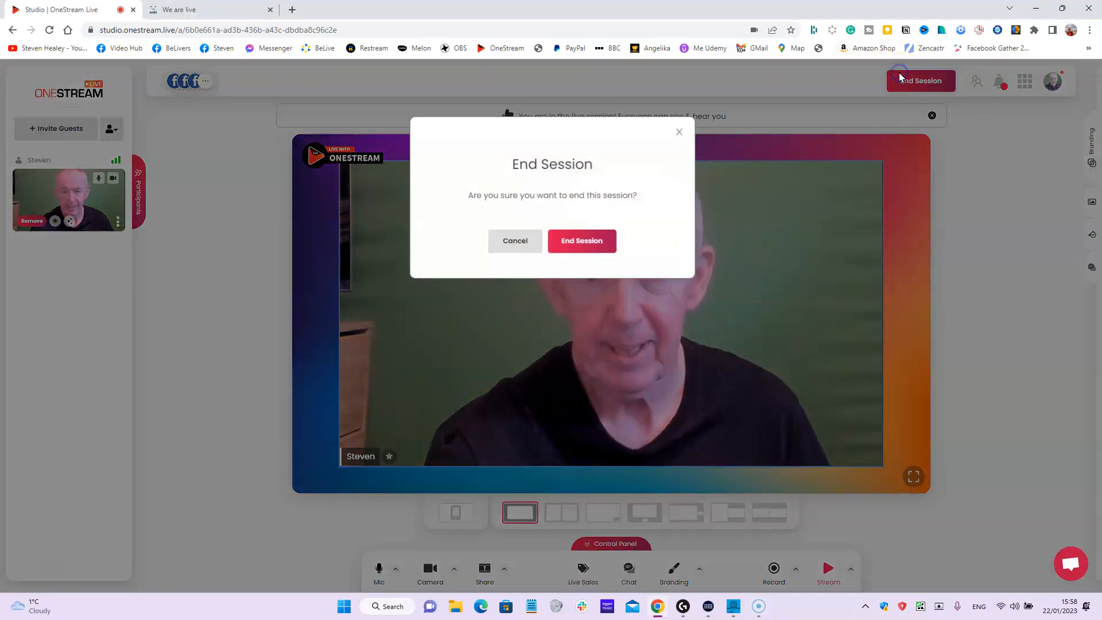
pyautogui.click(585, 248)
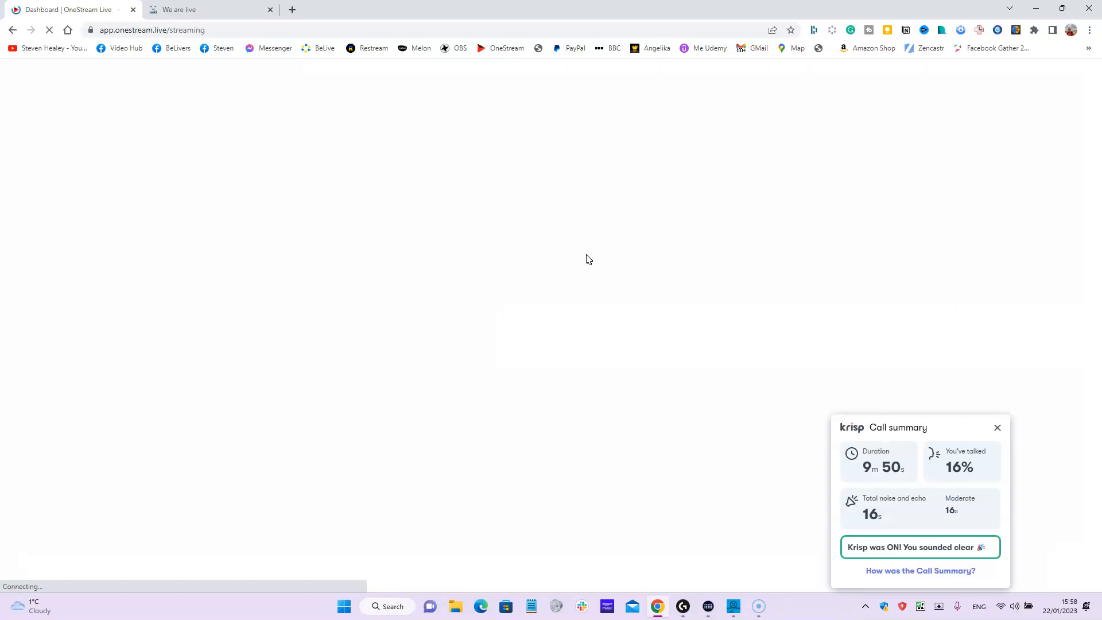
pyautogui.click(997, 428)
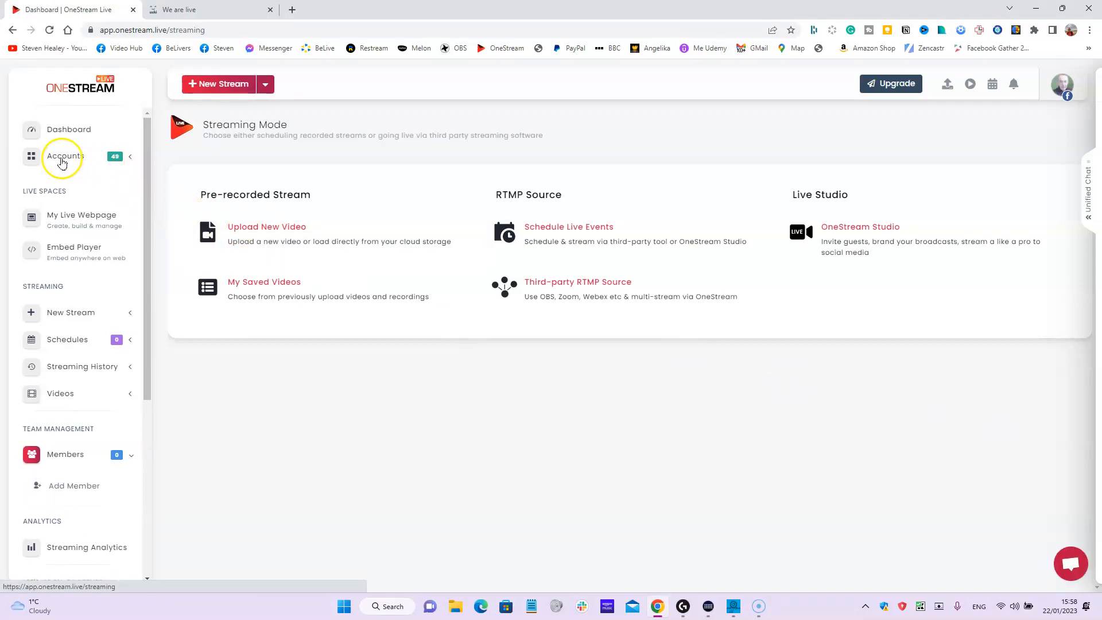
# - Look over the platforms available for connecting a new social account, then collapse the accounts list
pyautogui.click(62, 163)
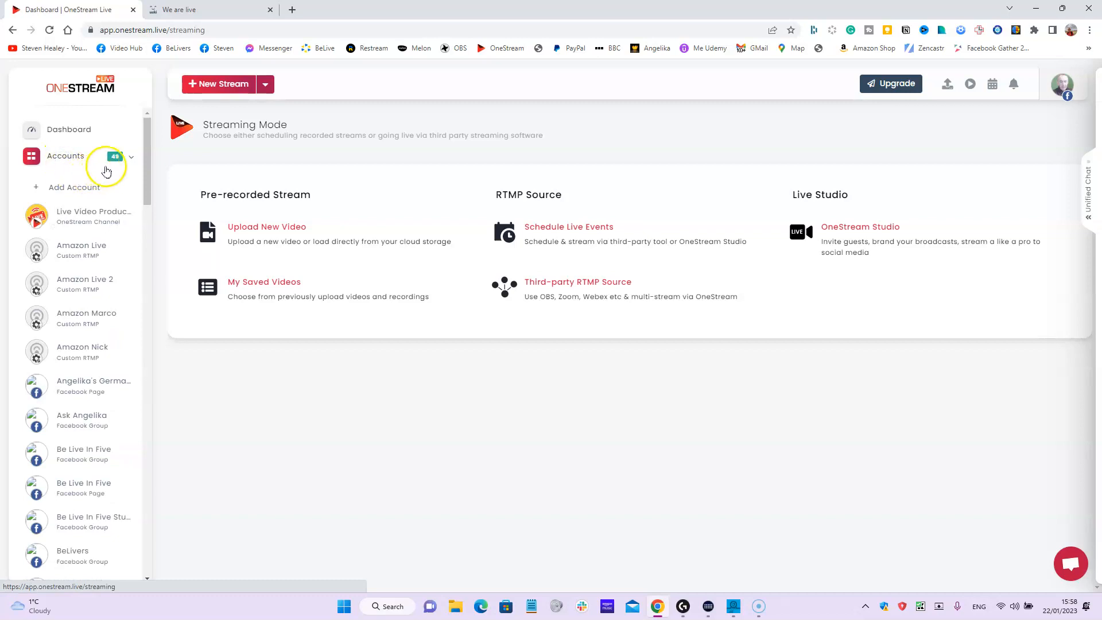
pyautogui.click(78, 188)
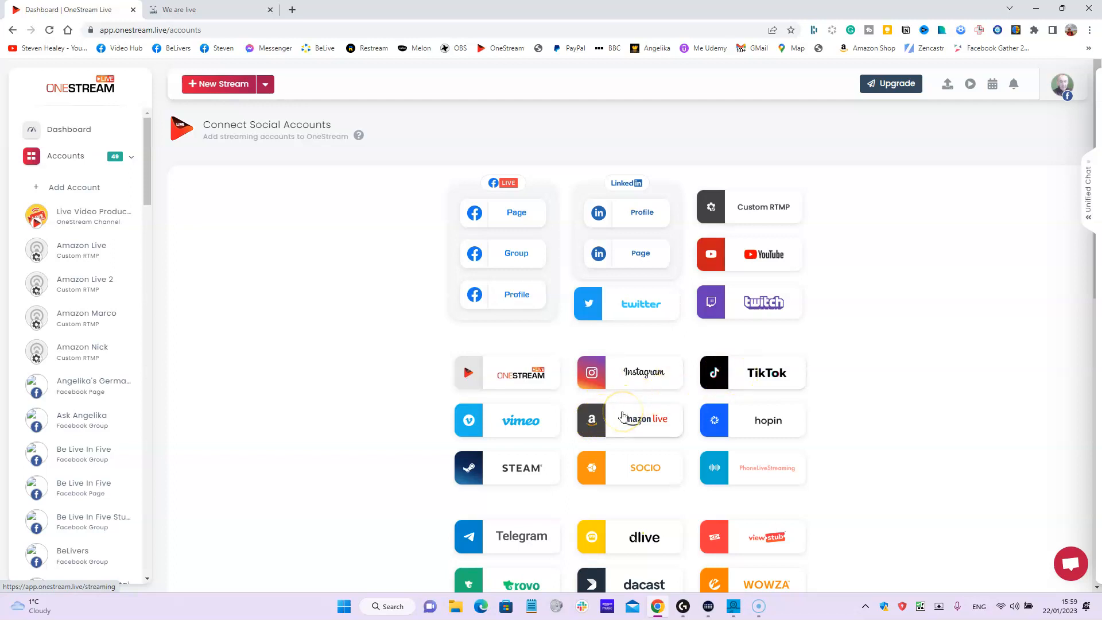
pyautogui.scroll(-1, 622, 415)
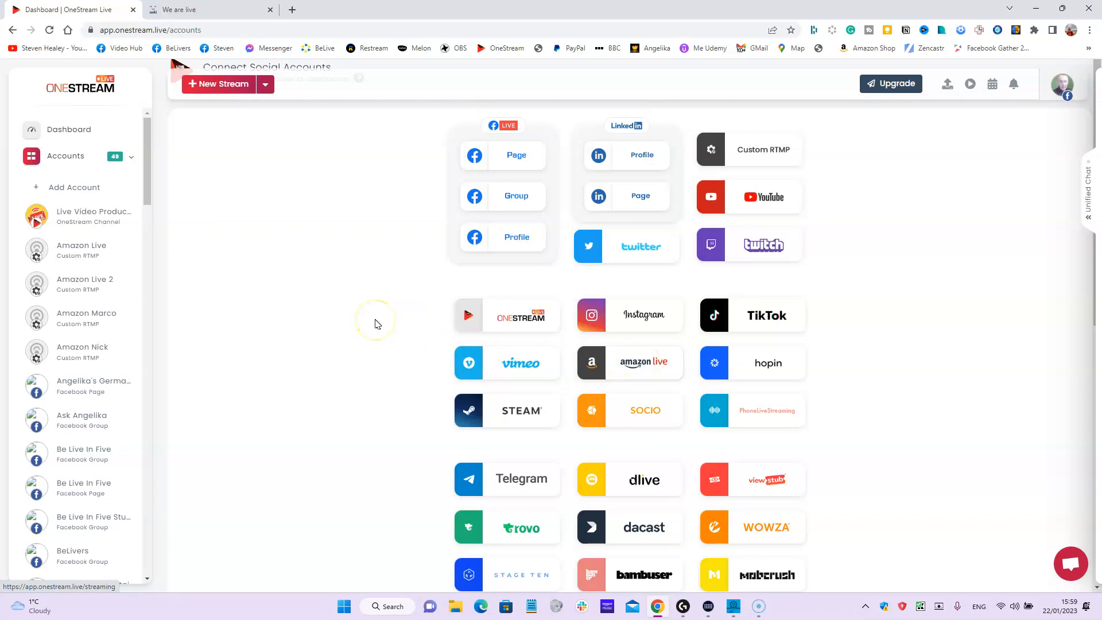
pyautogui.scroll(1, 376, 323)
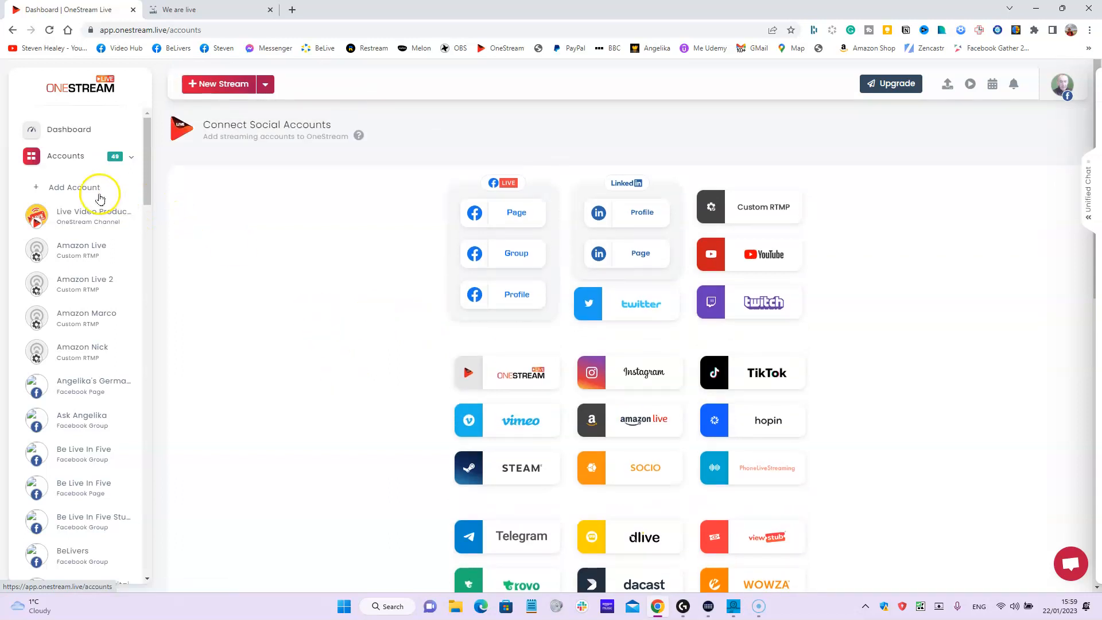
pyautogui.click(130, 158)
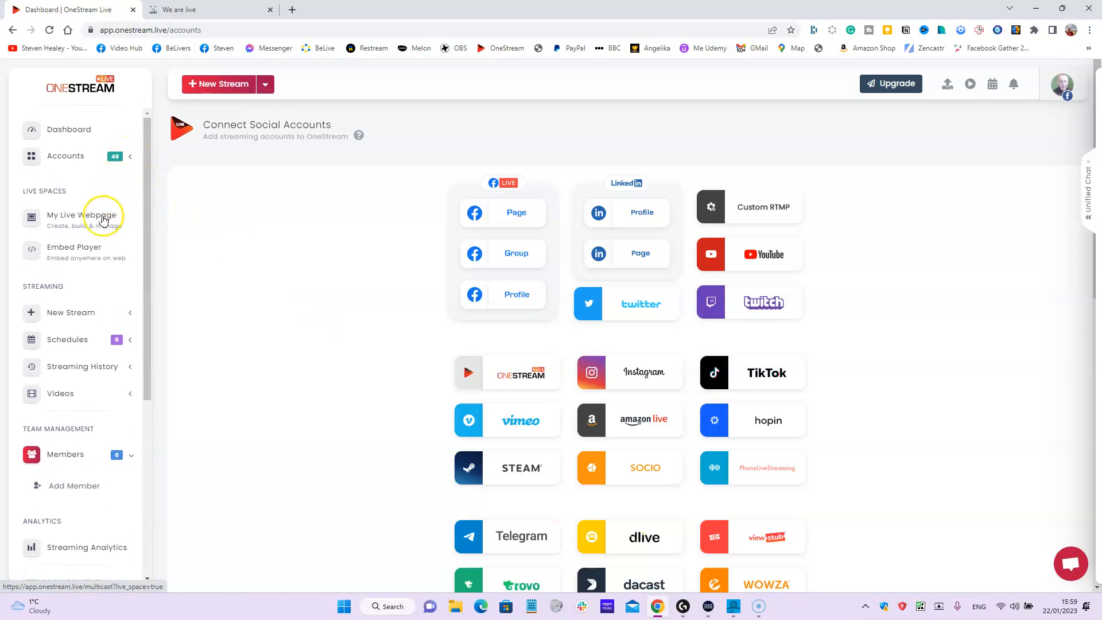
# - Create a new recorded stream from the previously uploaded video Go Studio Overview V1.mp4
pyautogui.click(79, 313)
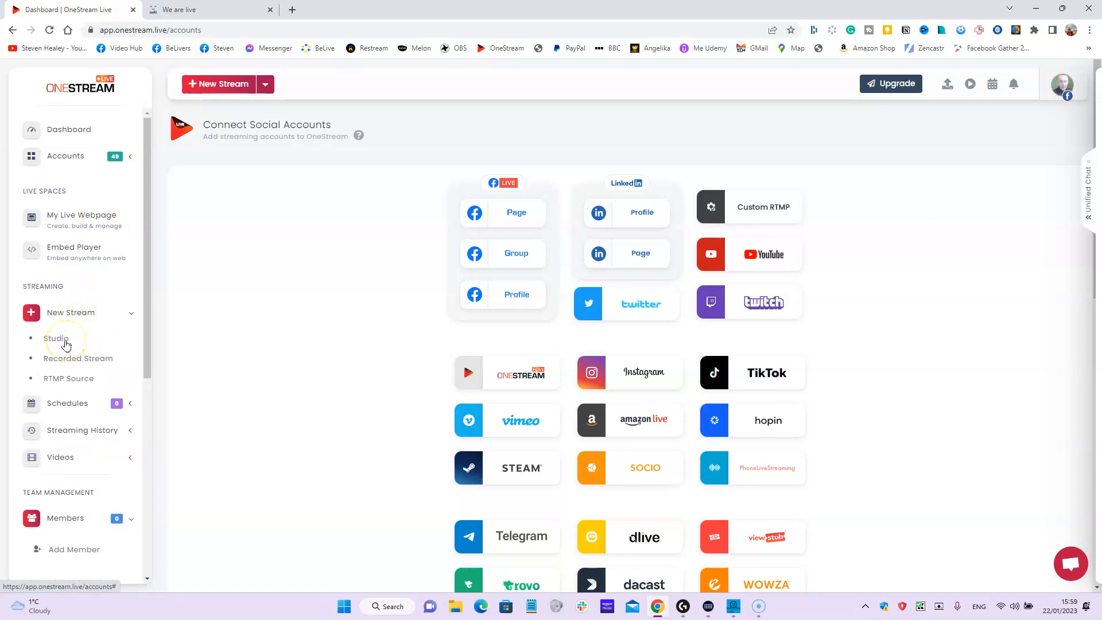
pyautogui.click(73, 365)
pyautogui.click(75, 362)
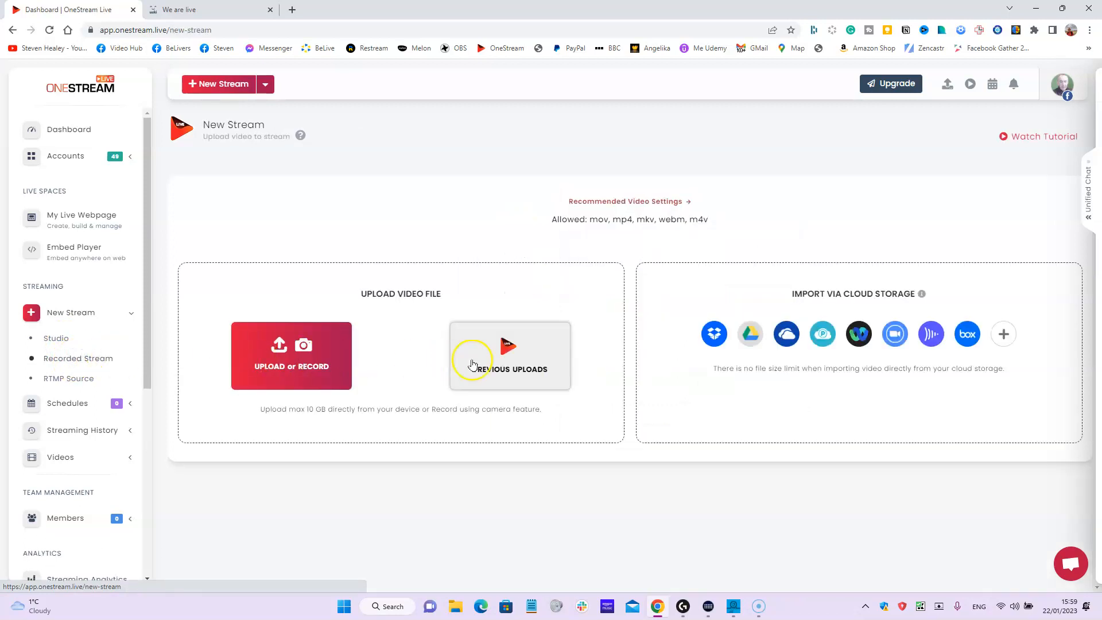
pyautogui.click(509, 366)
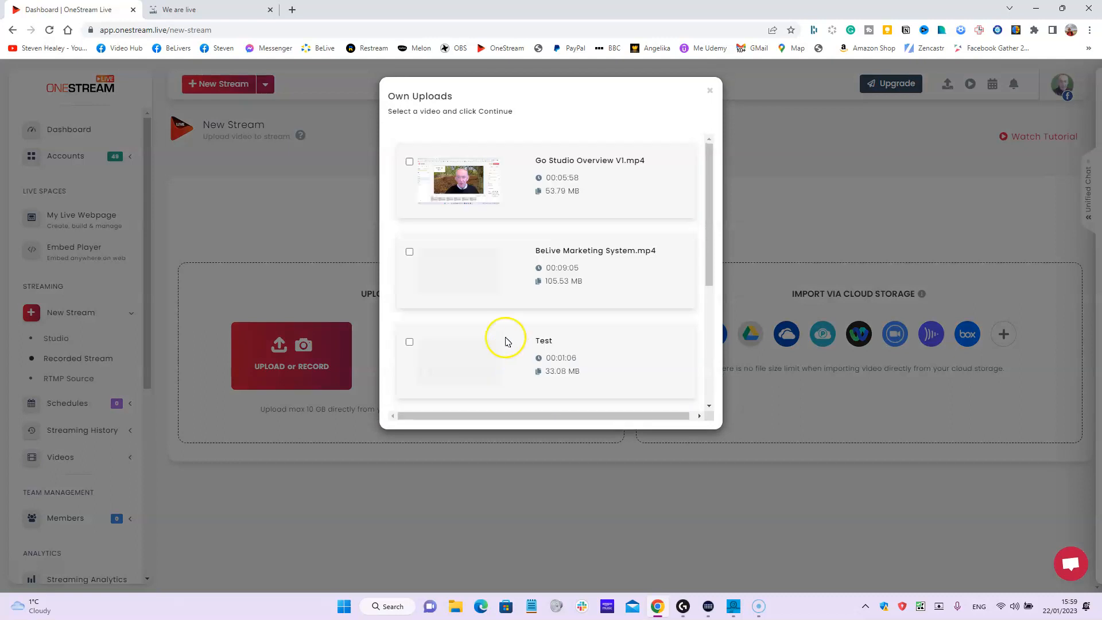
pyautogui.click(409, 162)
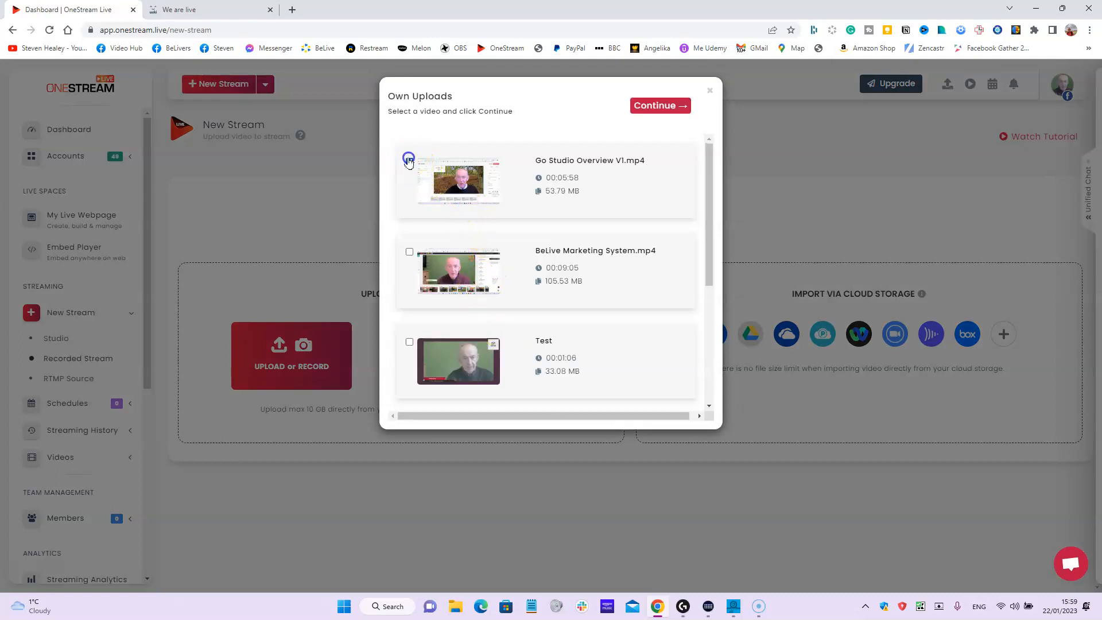
pyautogui.click(632, 107)
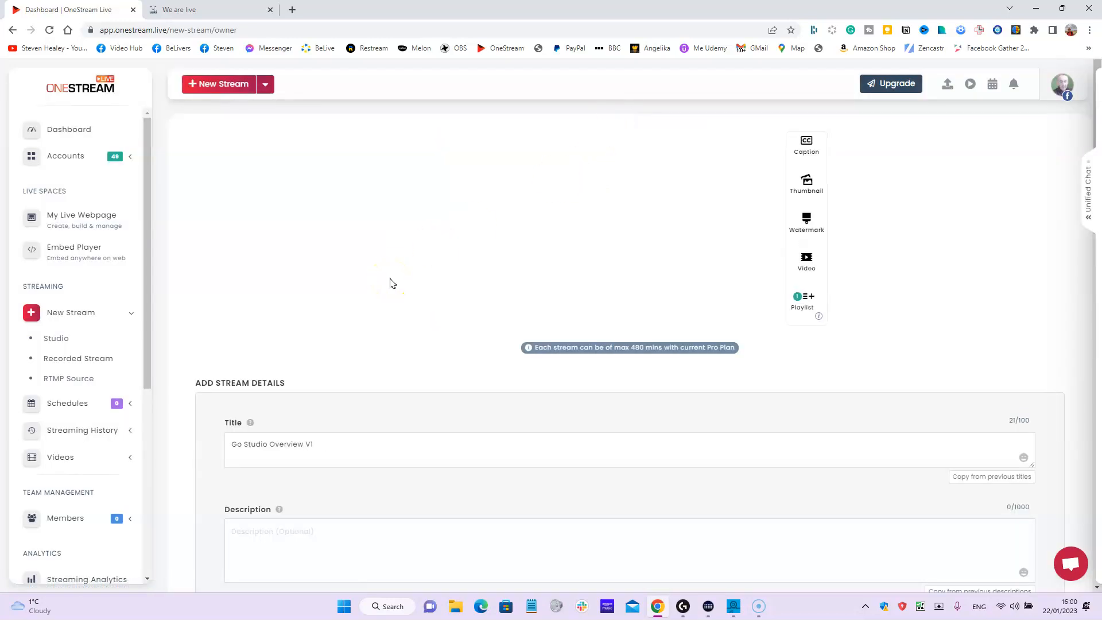
# - Set the recorded stream's scheduled date and time to 23 Jan 2023 at 20:00
pyautogui.scroll(-2, 388, 281)
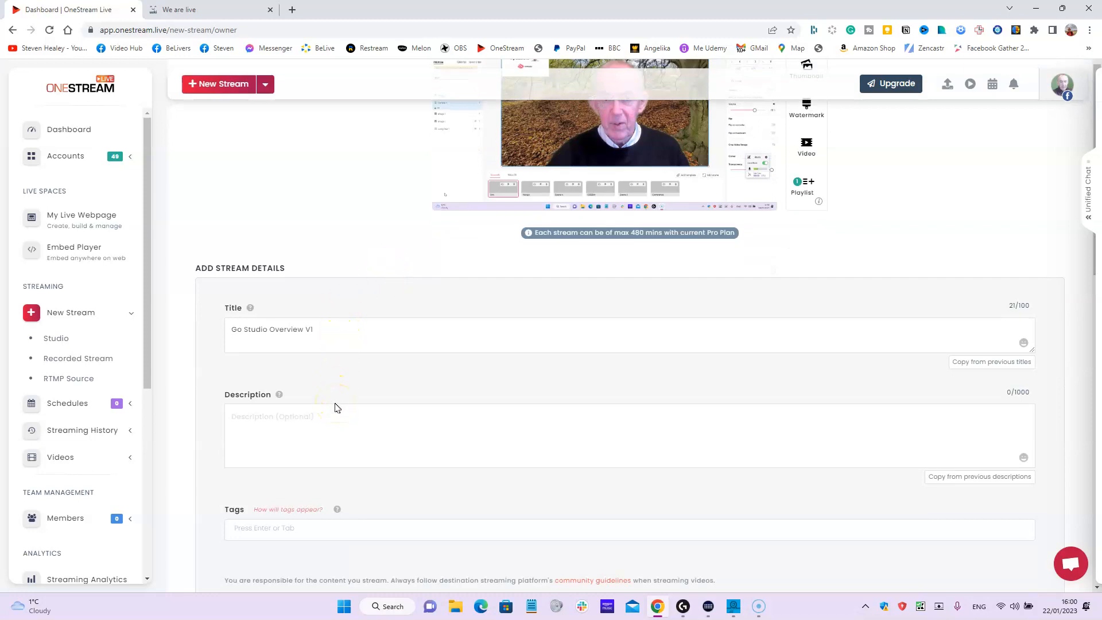
pyautogui.scroll(-1, 339, 405)
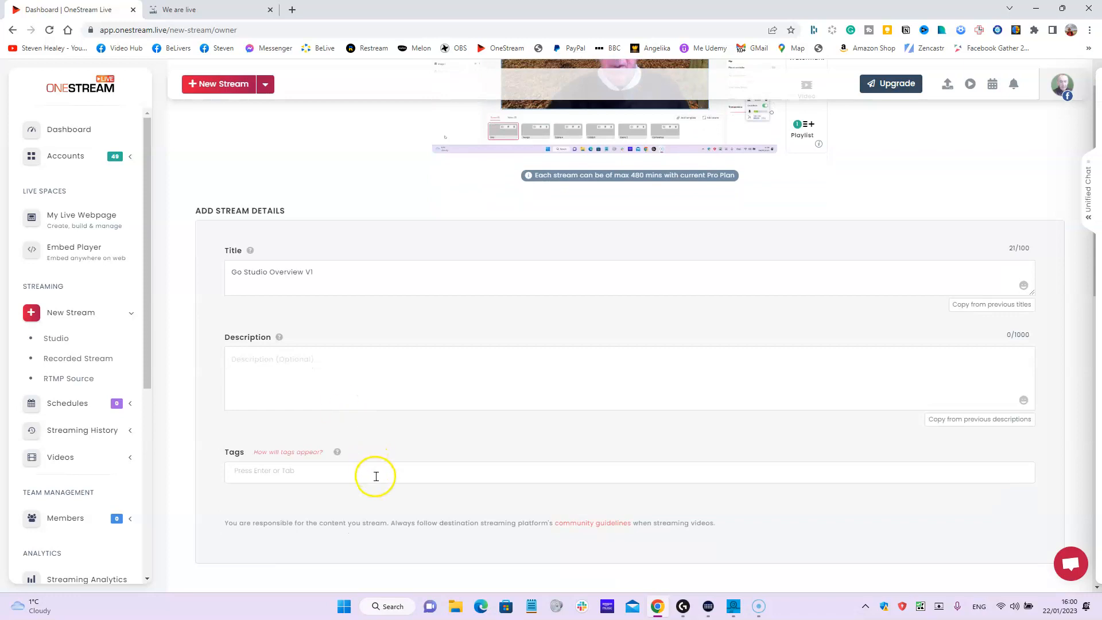
pyautogui.scroll(3, 408, 398)
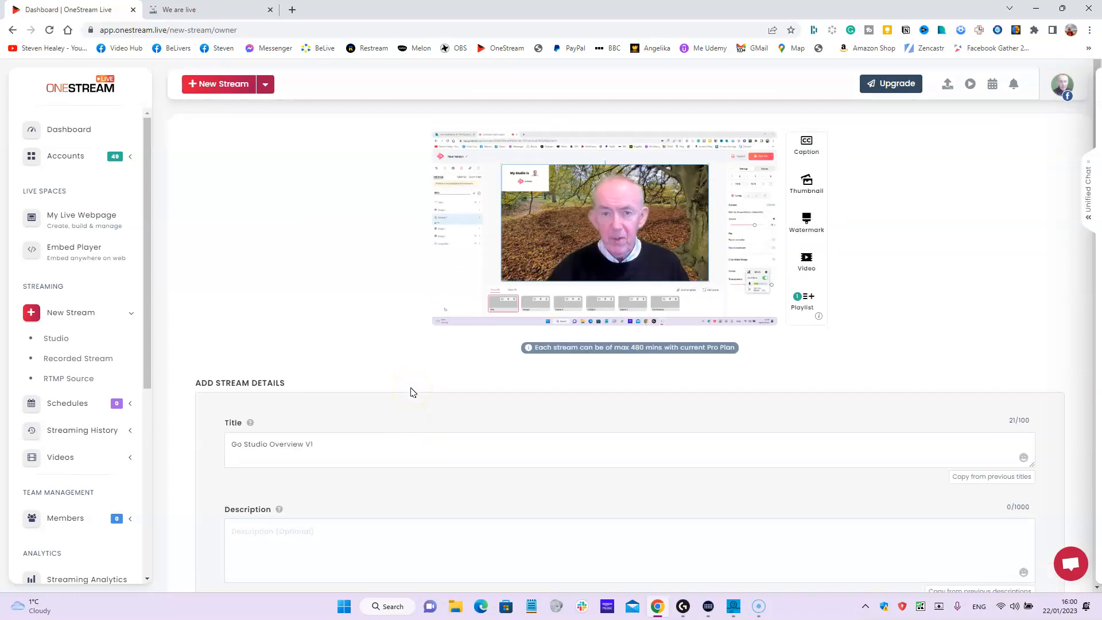
pyautogui.scroll(-2, 410, 391)
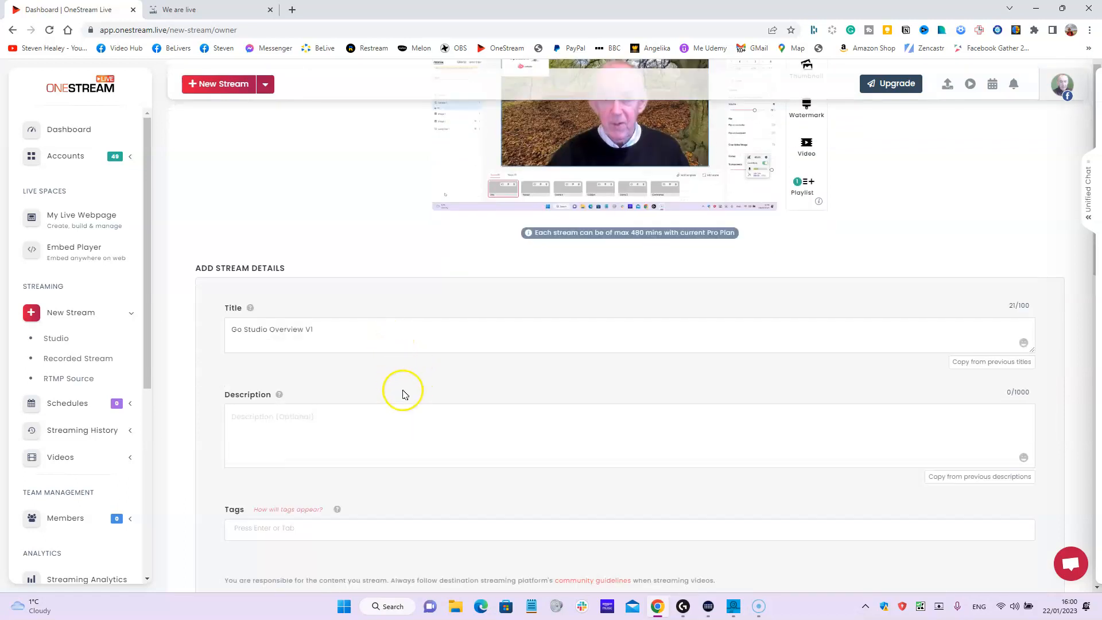
pyautogui.scroll(-3, 402, 396)
pyautogui.scroll(-1, 404, 414)
pyautogui.click(394, 505)
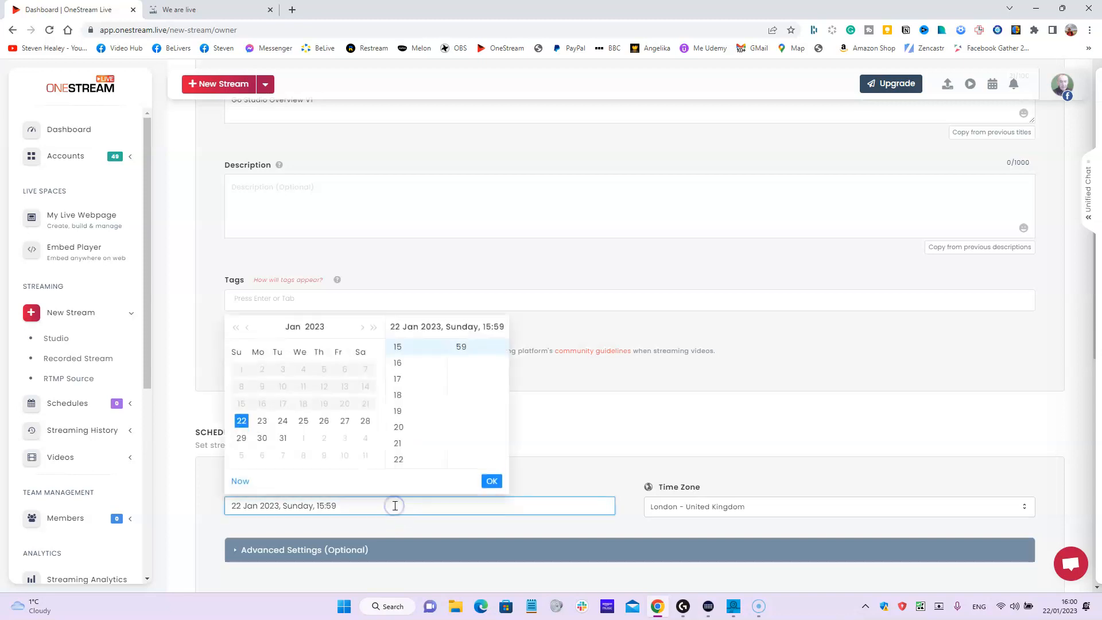
pyautogui.click(262, 421)
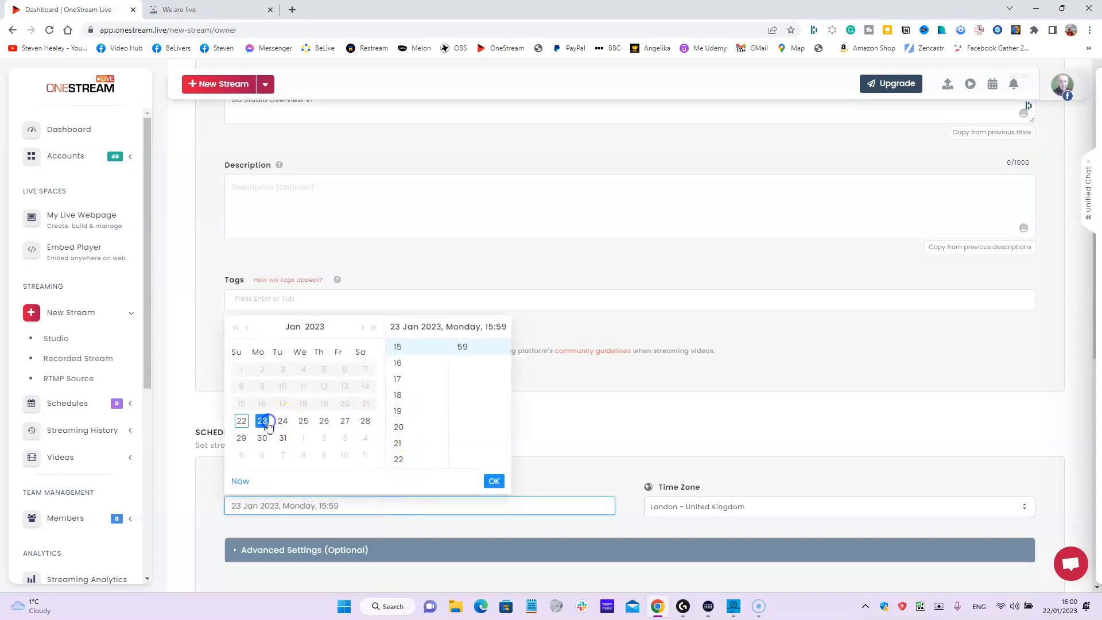
pyautogui.click(395, 427)
pyautogui.scroll(4, 442, 376)
pyautogui.scroll(10, 459, 374)
pyautogui.scroll(3, 462, 376)
pyautogui.click(462, 346)
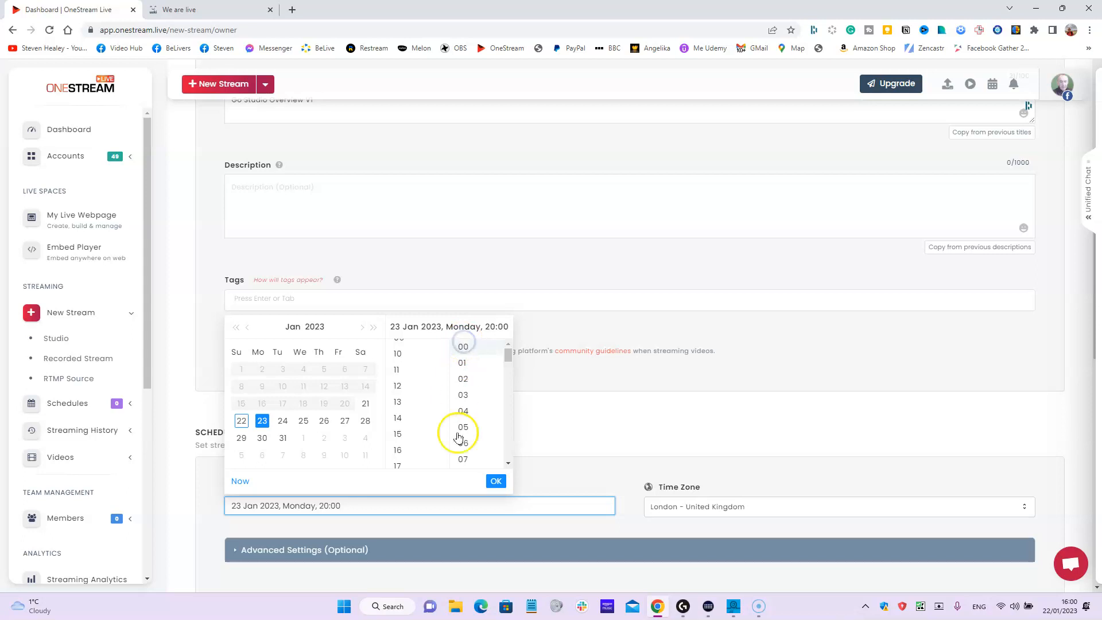
pyautogui.click(494, 483)
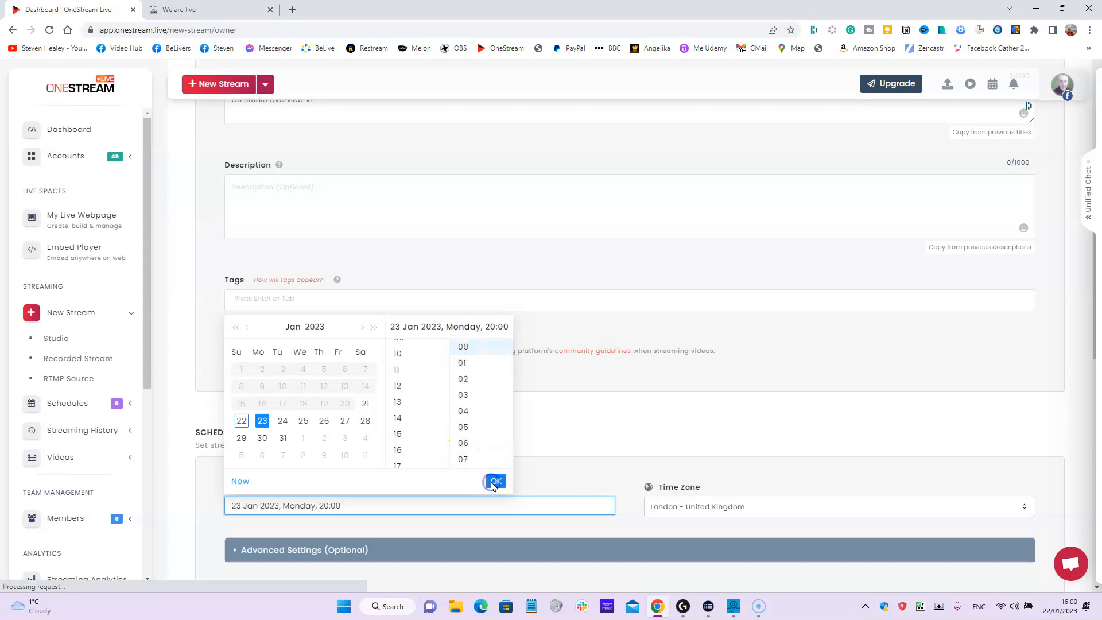
# - Add the YouTube channel as a destination for the recorded stream, using a new YouTube event
pyautogui.scroll(-1, 552, 477)
pyautogui.scroll(-2, 552, 479)
pyautogui.click(667, 399)
pyautogui.click(501, 400)
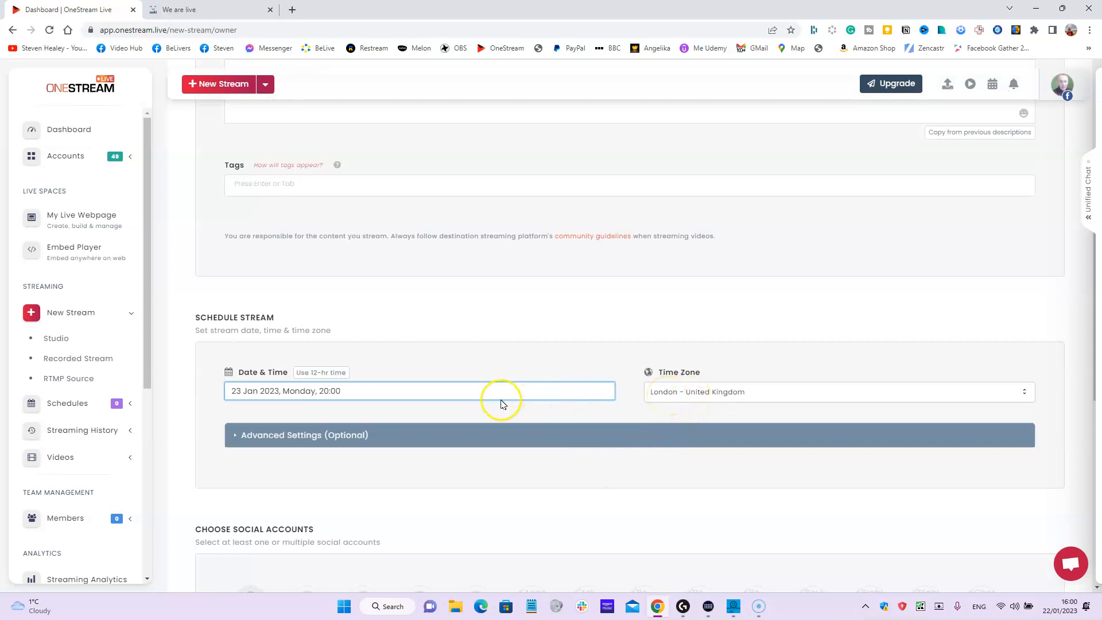
pyautogui.scroll(-4, 501, 400)
pyautogui.click(501, 400)
pyautogui.scroll(-3, 501, 401)
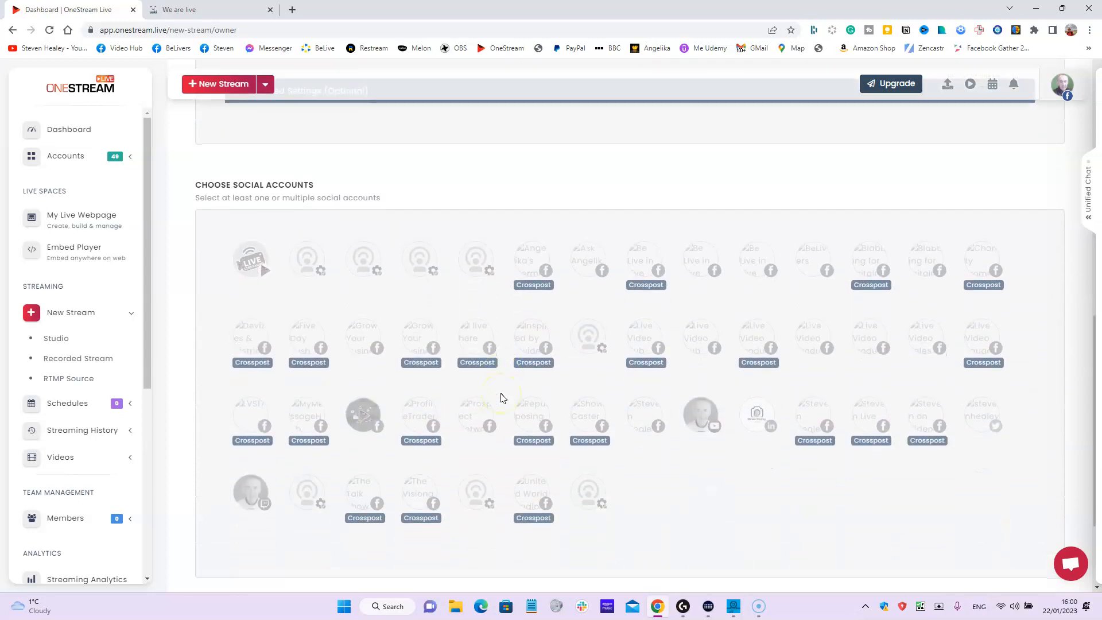
pyautogui.click(698, 422)
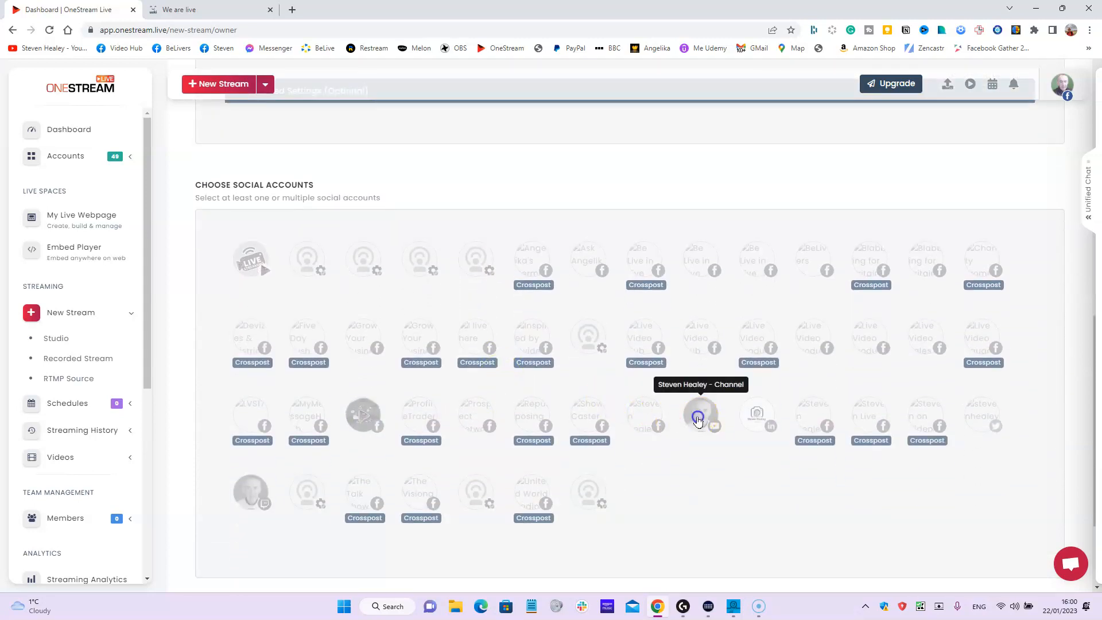
pyautogui.click(698, 422)
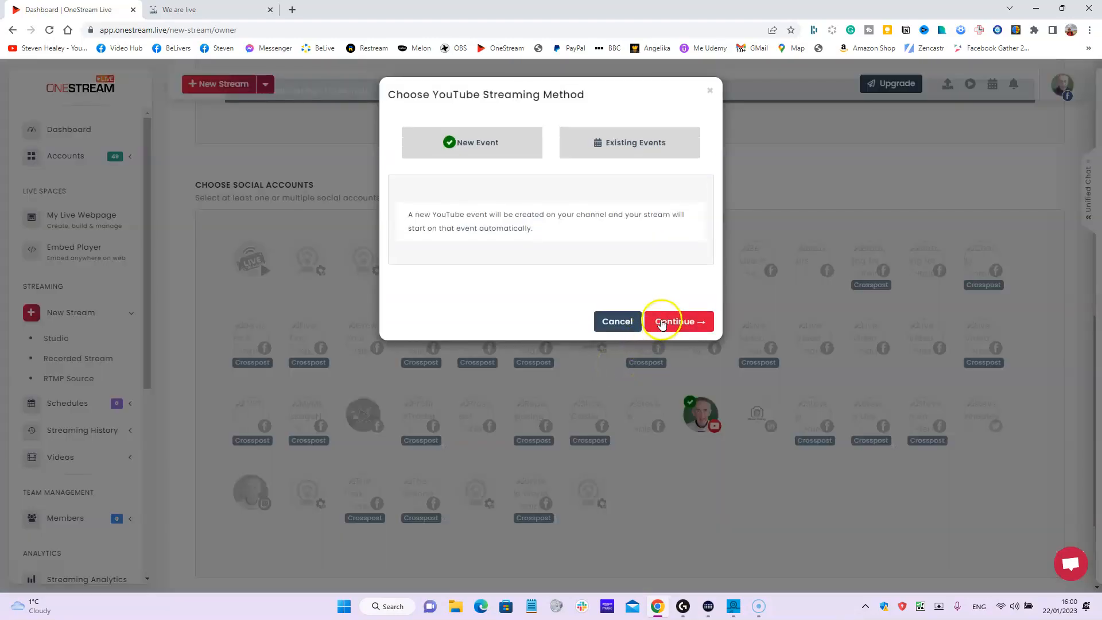
pyautogui.click(659, 320)
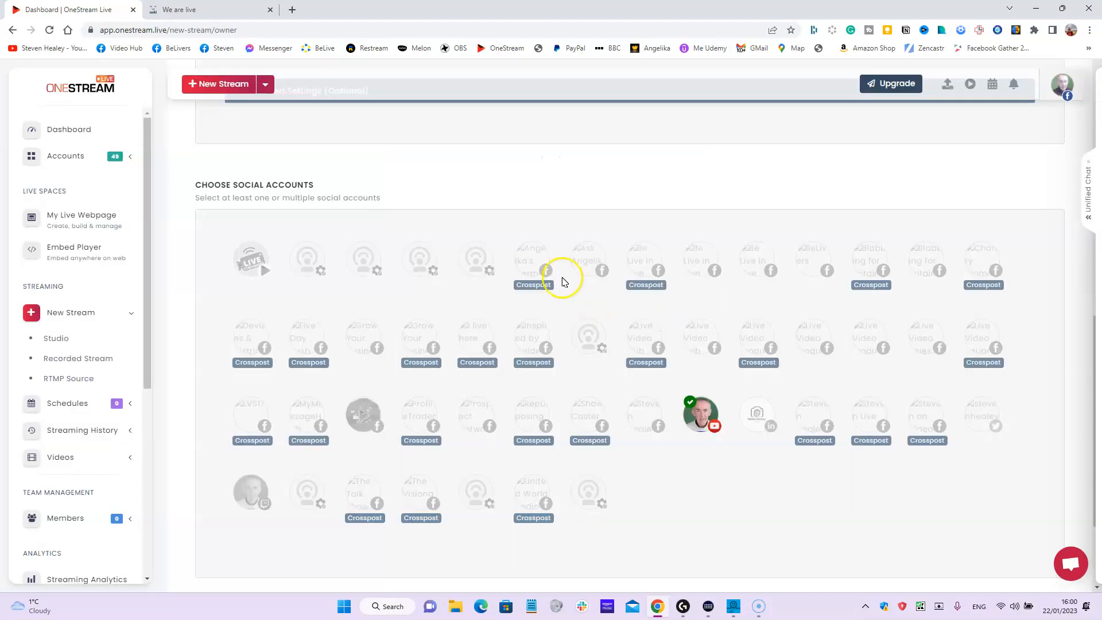
# - Add the German Tuition & Translation, Be Live In Five and host's own Facebook crosspost accounts as destinations, and go to schedule the stream
pyautogui.click(533, 266)
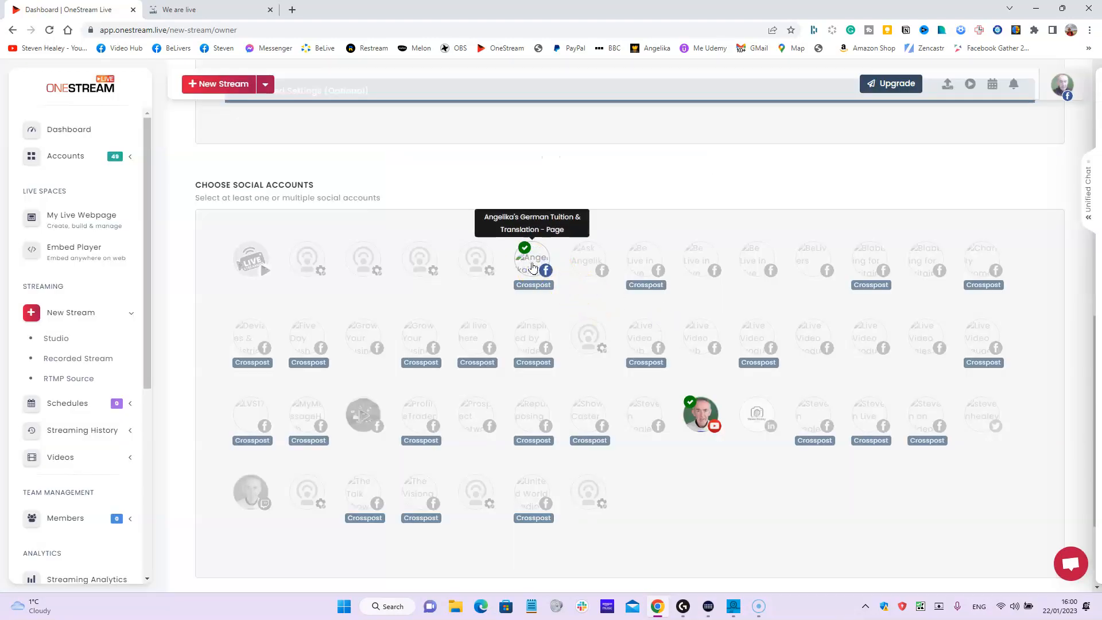
pyautogui.click(654, 261)
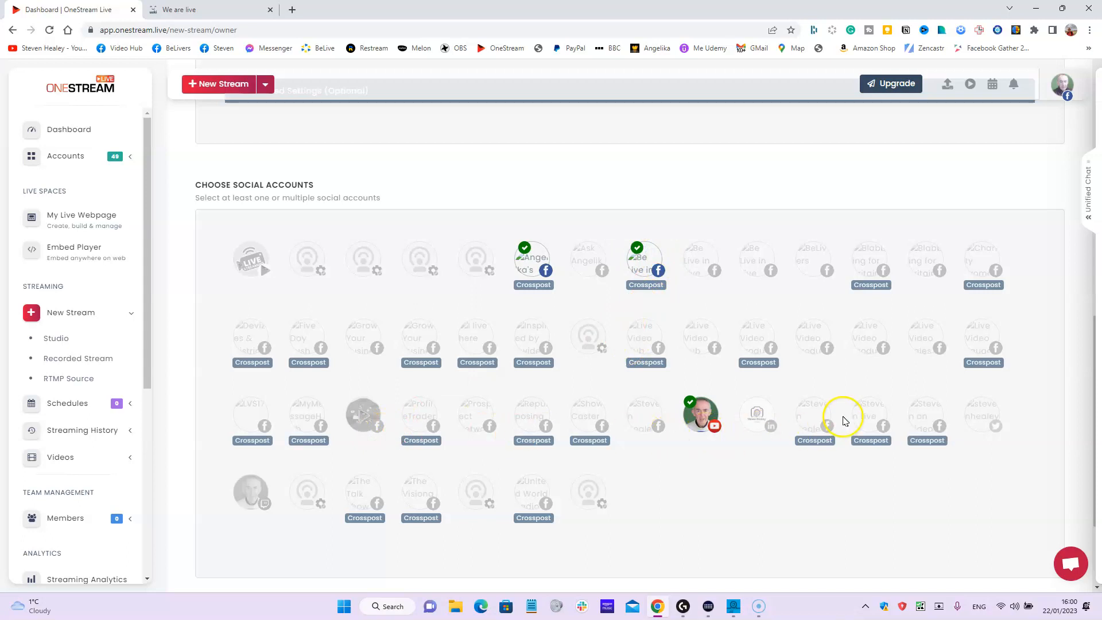
pyautogui.click(817, 422)
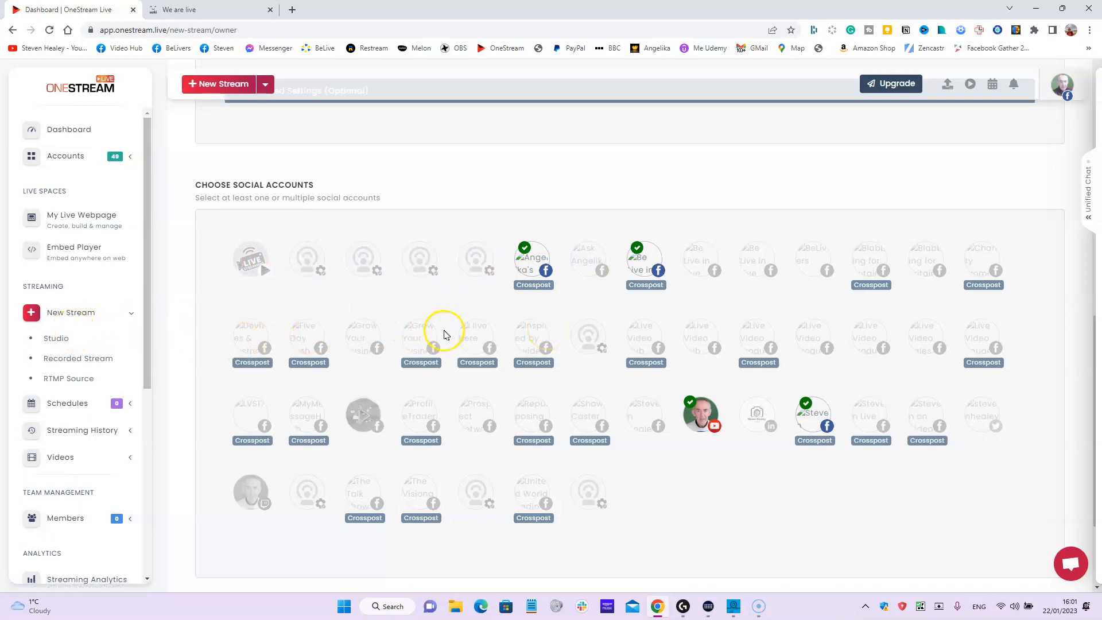
pyautogui.scroll(-1, 448, 341)
pyautogui.scroll(-3, 448, 341)
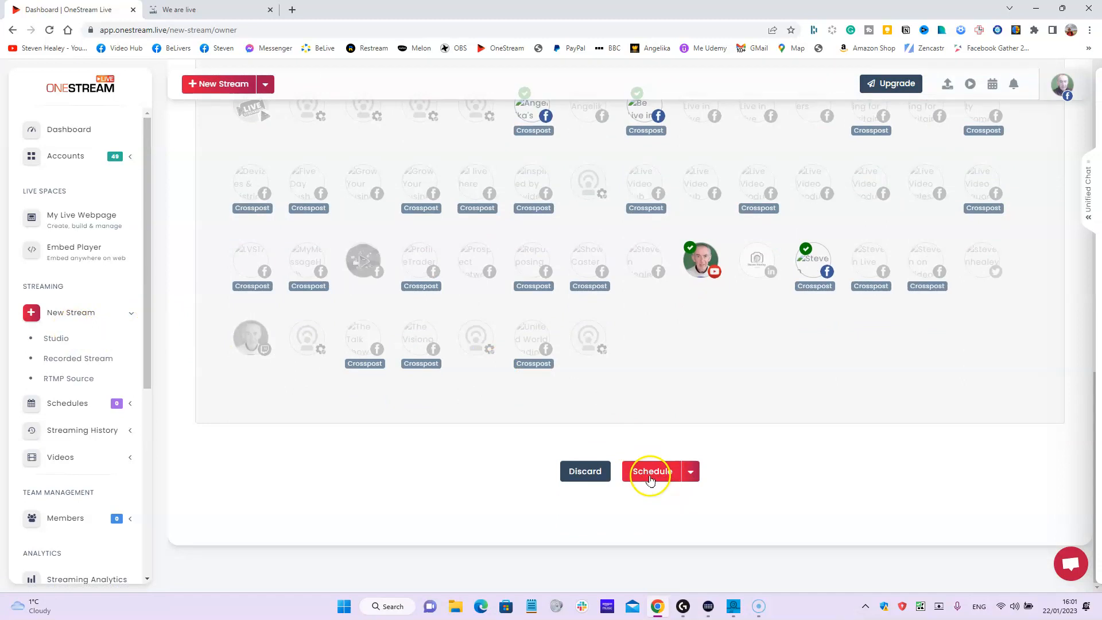
pyautogui.click(650, 472)
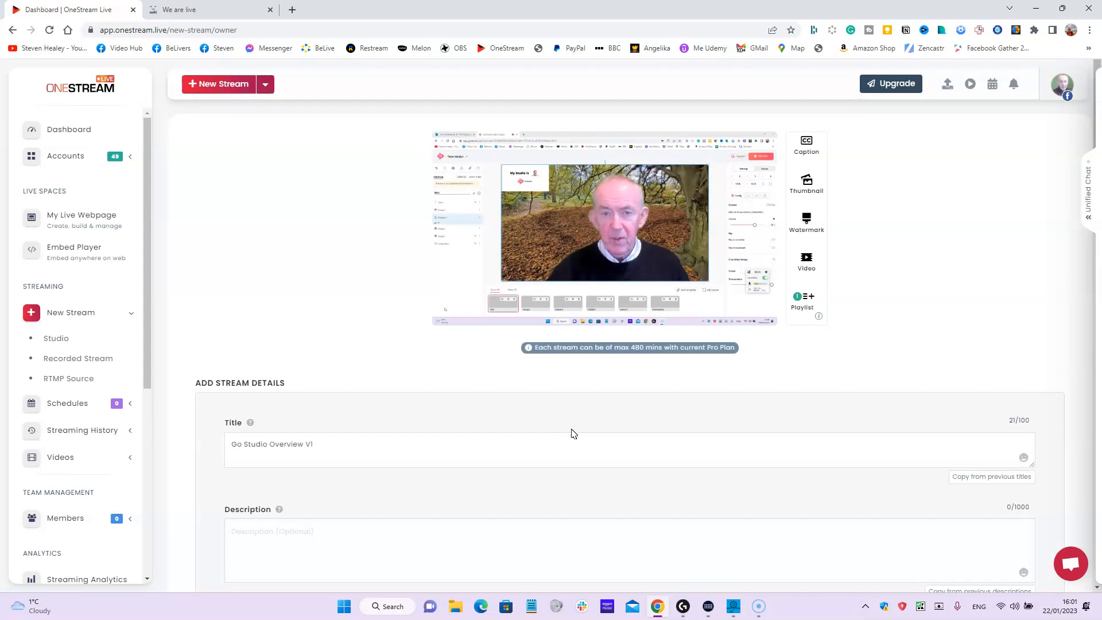
# - Leave the recorded stream setup and discard its schedule modifications
pyautogui.click(81, 378)
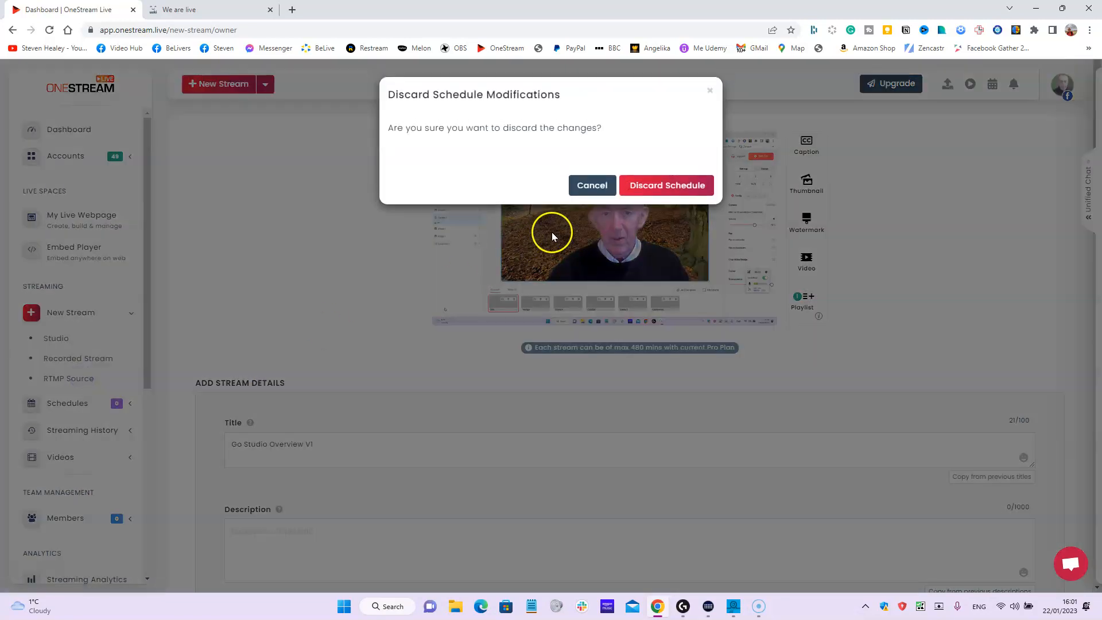
pyautogui.click(644, 184)
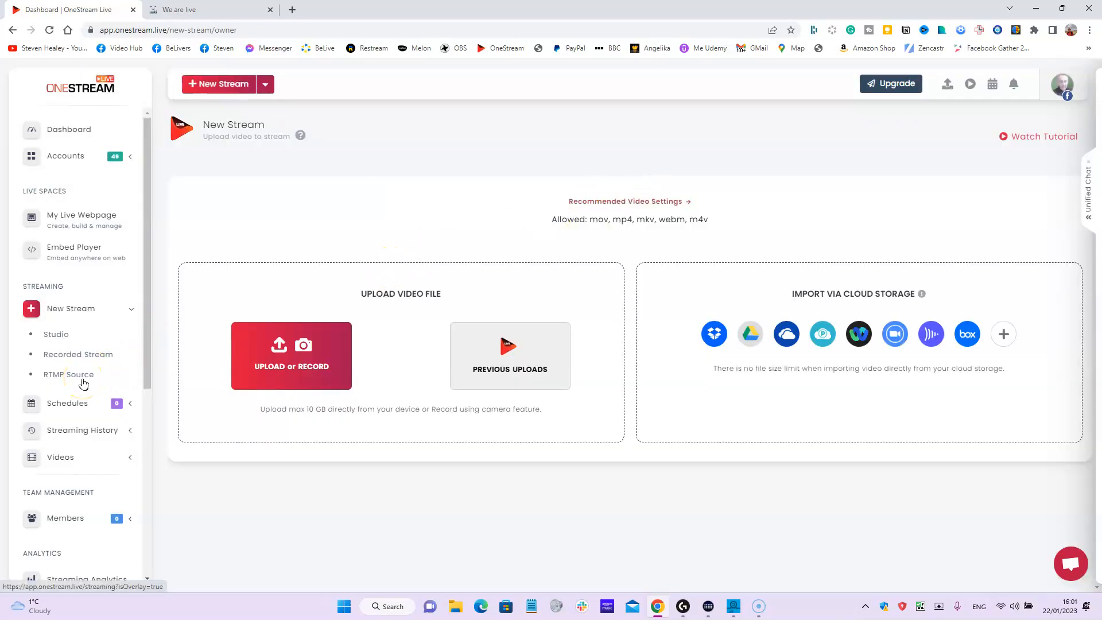
# - View the RTMP source choices for going live now or scheduling an event, then close them
pyautogui.click(82, 379)
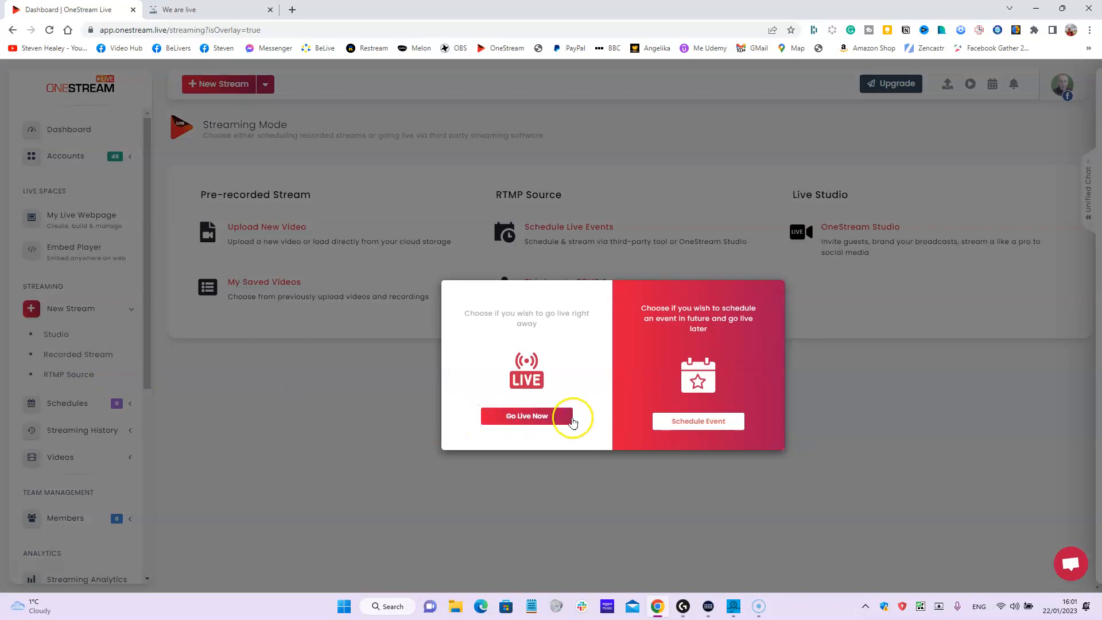
pyautogui.click(677, 424)
pyautogui.click(402, 431)
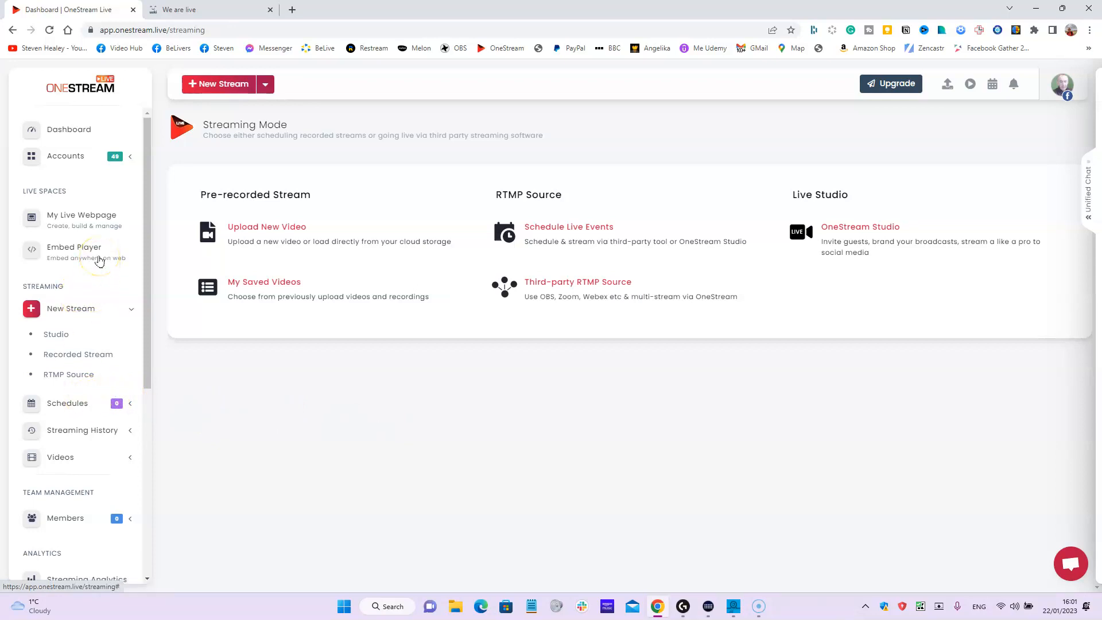
# - View the We are live community page with the embedded player, and return to the OneStream dashboard
pyautogui.click(176, 16)
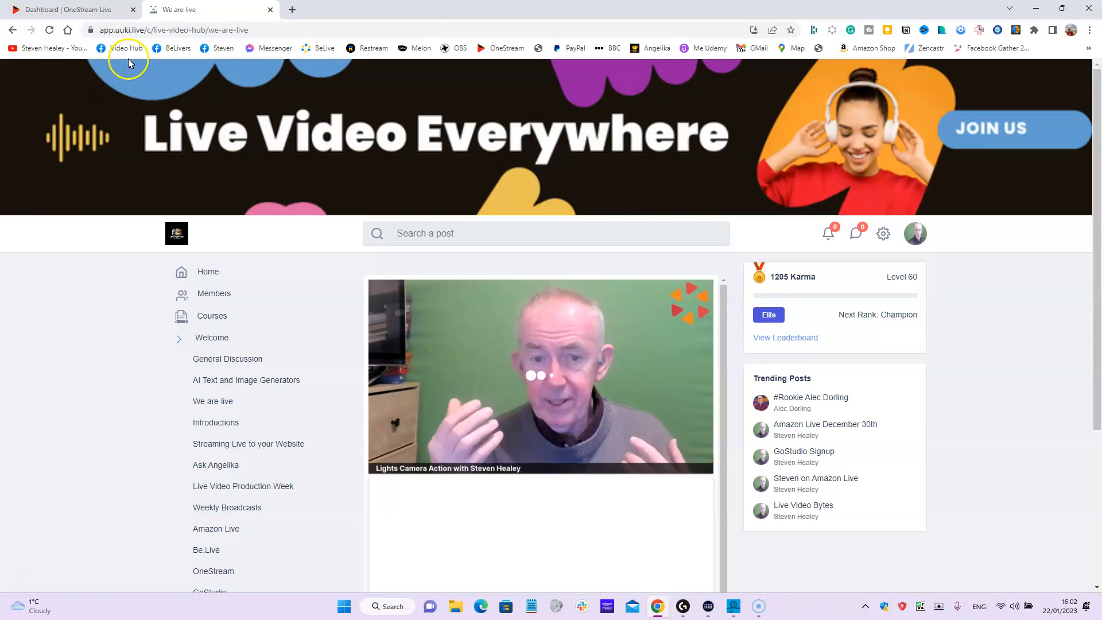
pyautogui.click(100, 12)
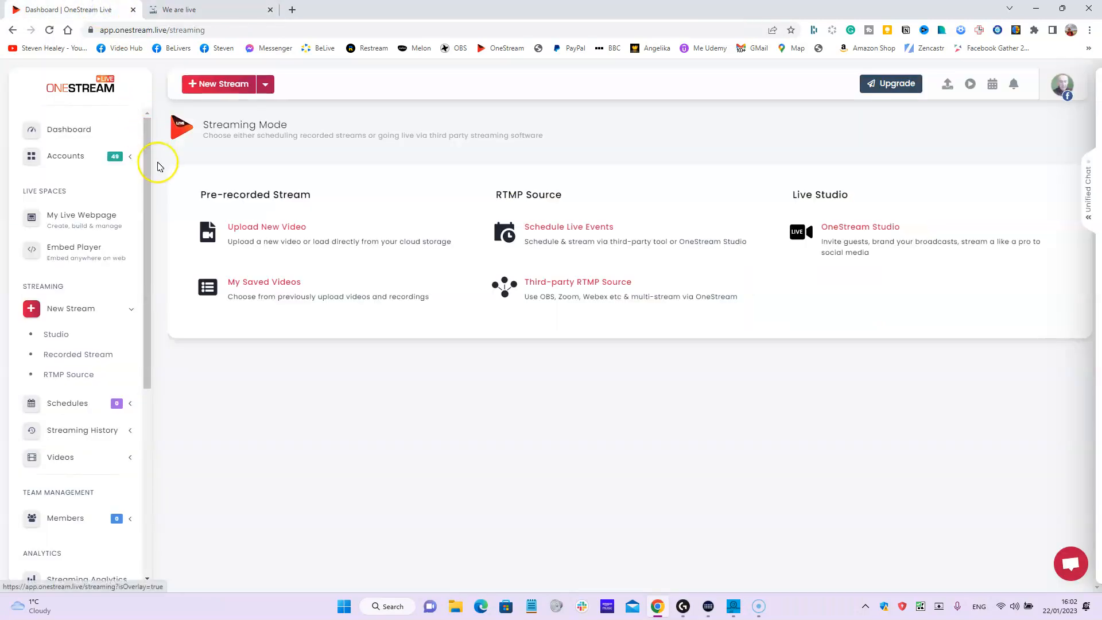
# - Preview the published Delta design of the live webpage, then close the preview and return to the dashboard
pyautogui.click(98, 227)
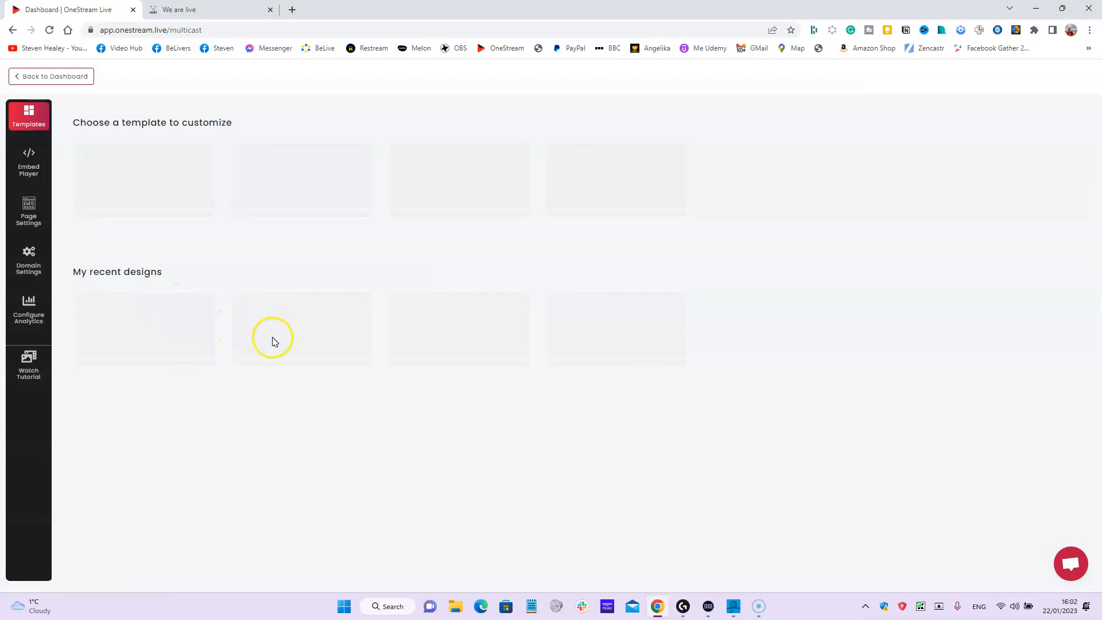
pyautogui.moveTo(278, 339)
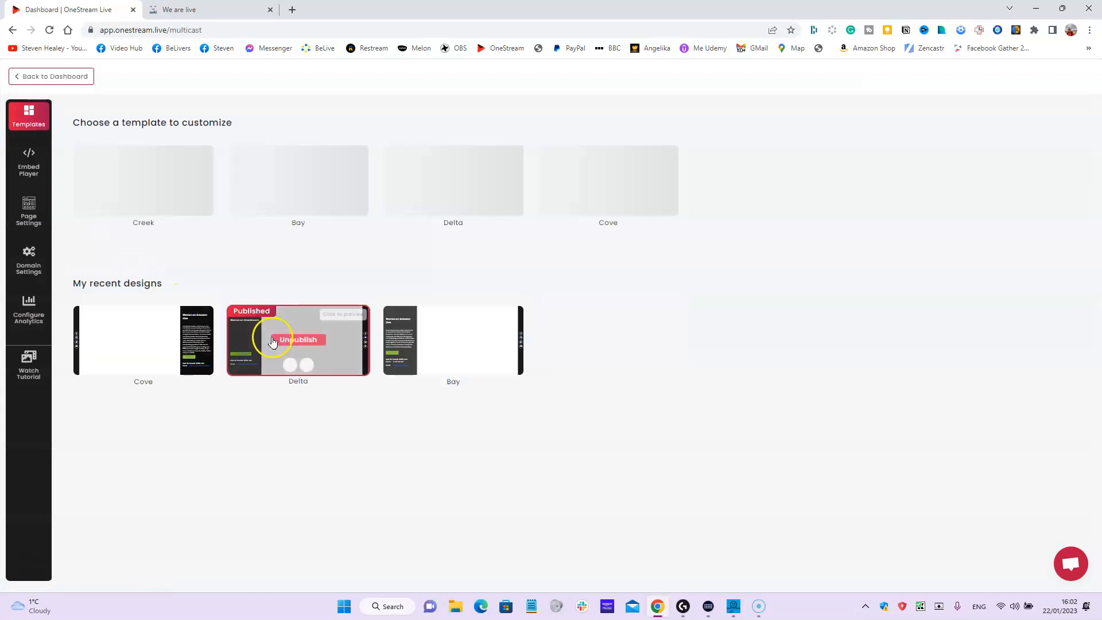
pyautogui.click(339, 317)
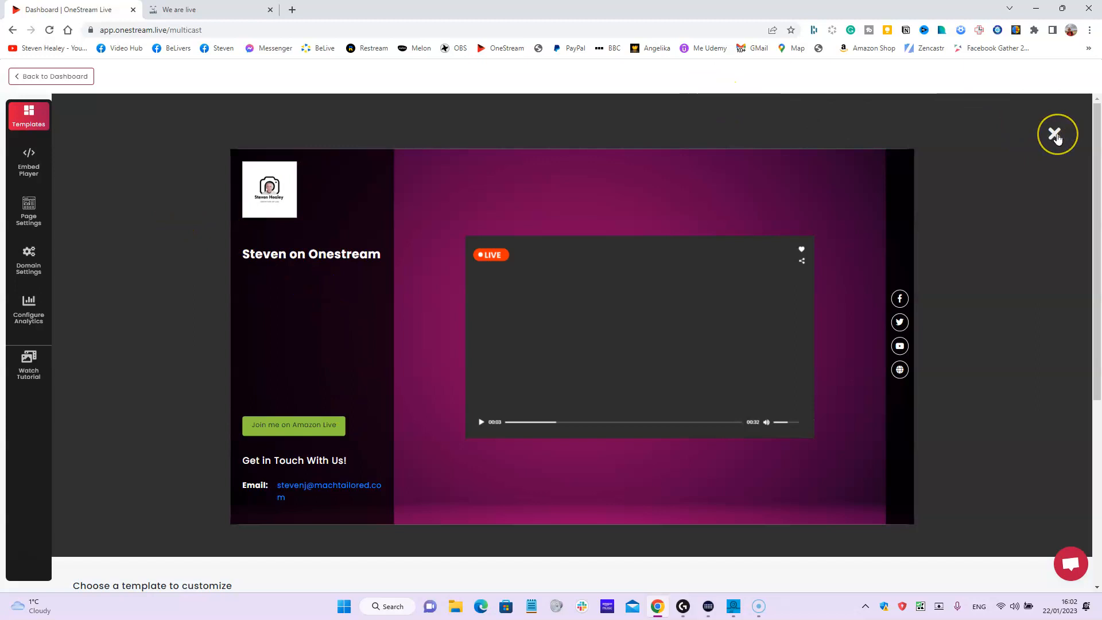
pyautogui.click(260, 27)
pyautogui.moveTo(259, 28); pyautogui.dragTo(103, 28)
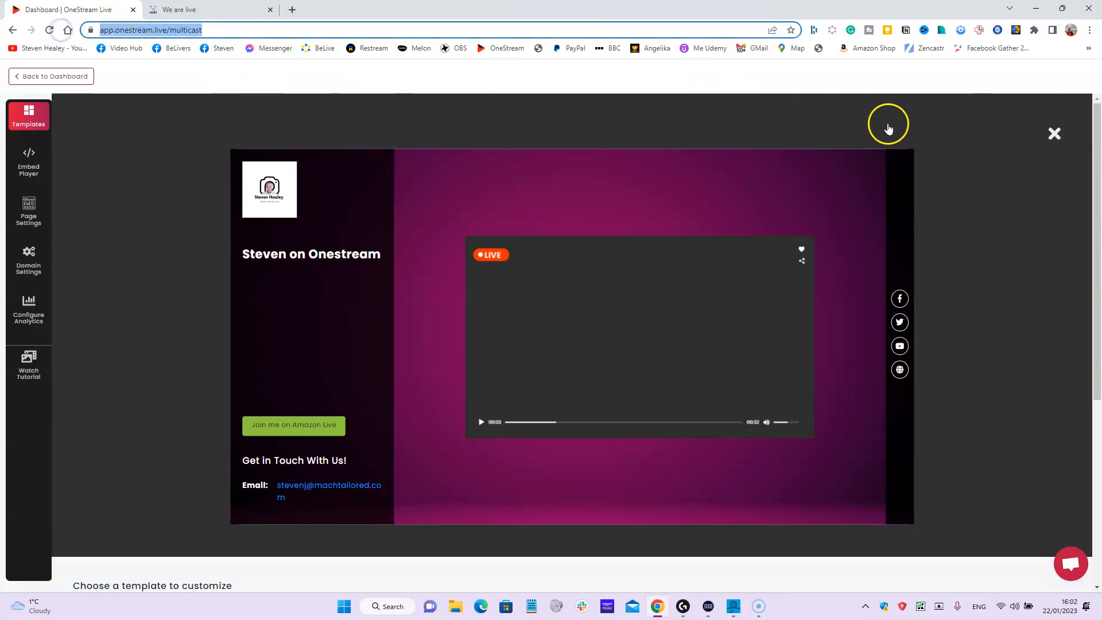
pyautogui.click(1052, 137)
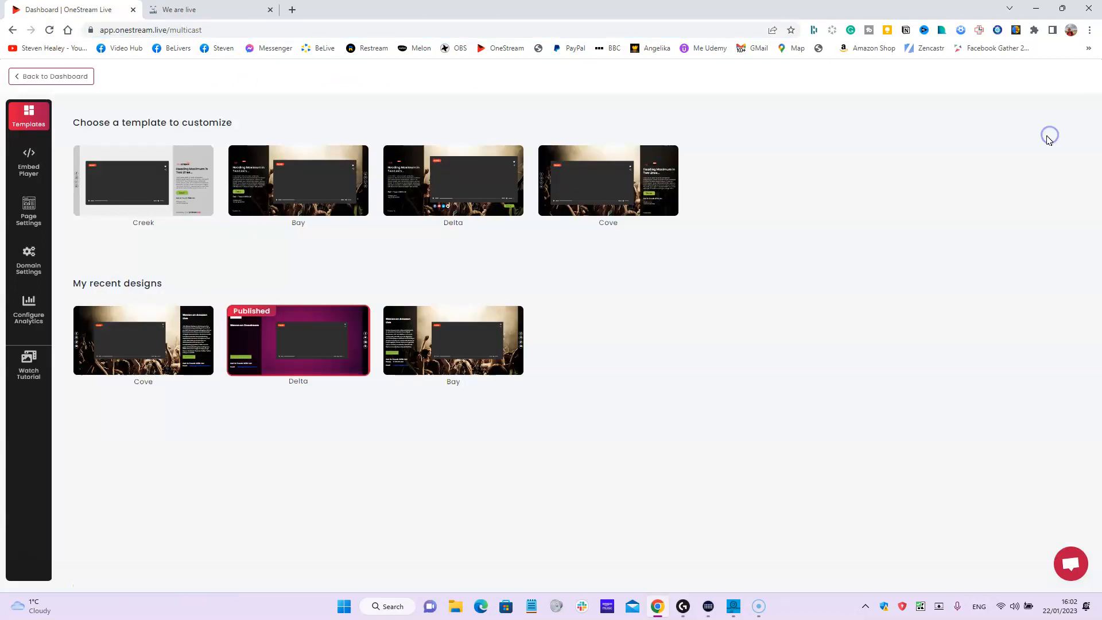
pyautogui.click(27, 84)
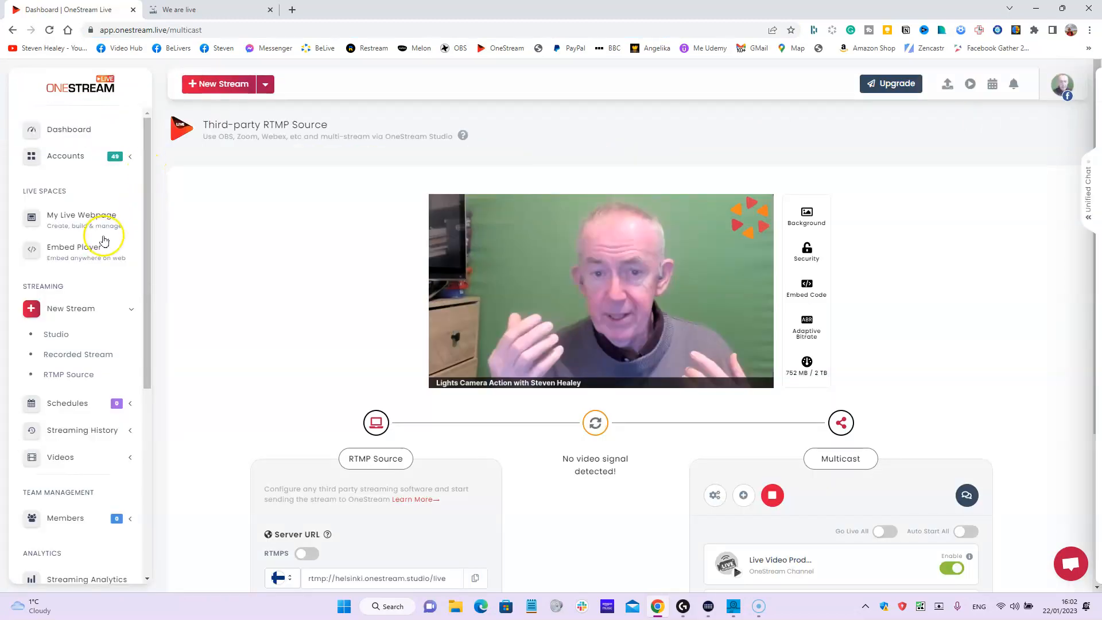
# - Open the embed player settings and set the player size to Responsive
pyautogui.click(68, 256)
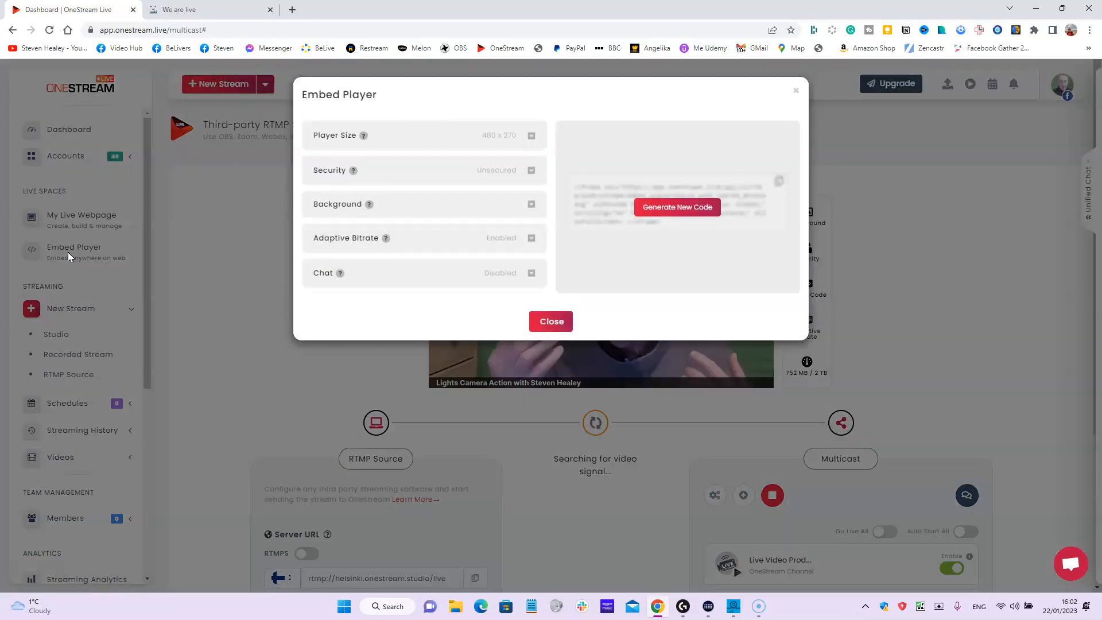
pyautogui.click(531, 137)
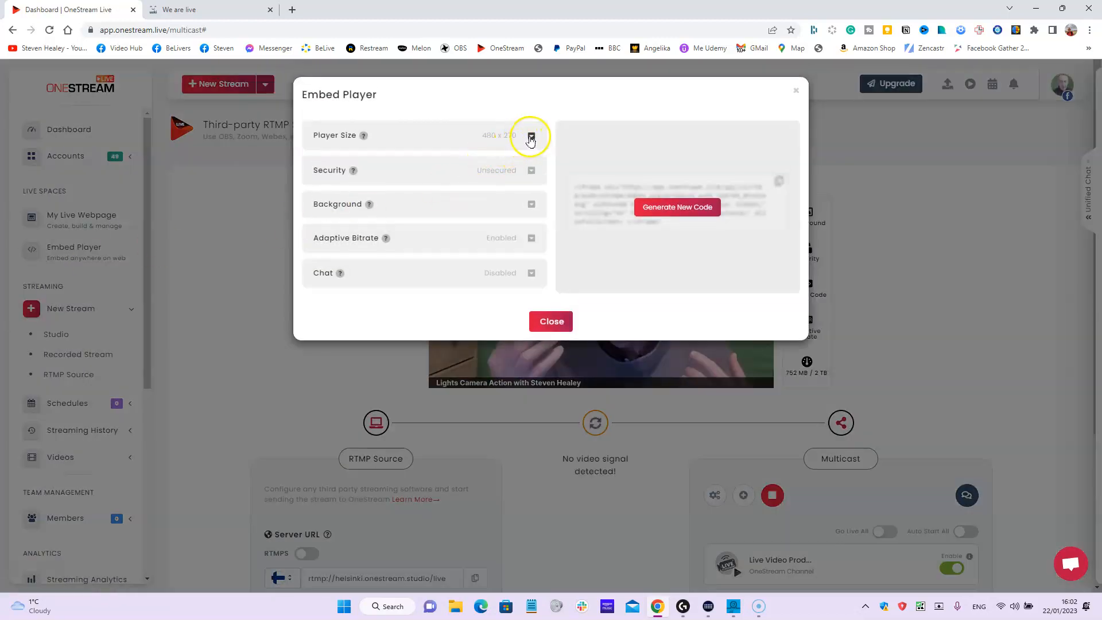
pyautogui.click(531, 136)
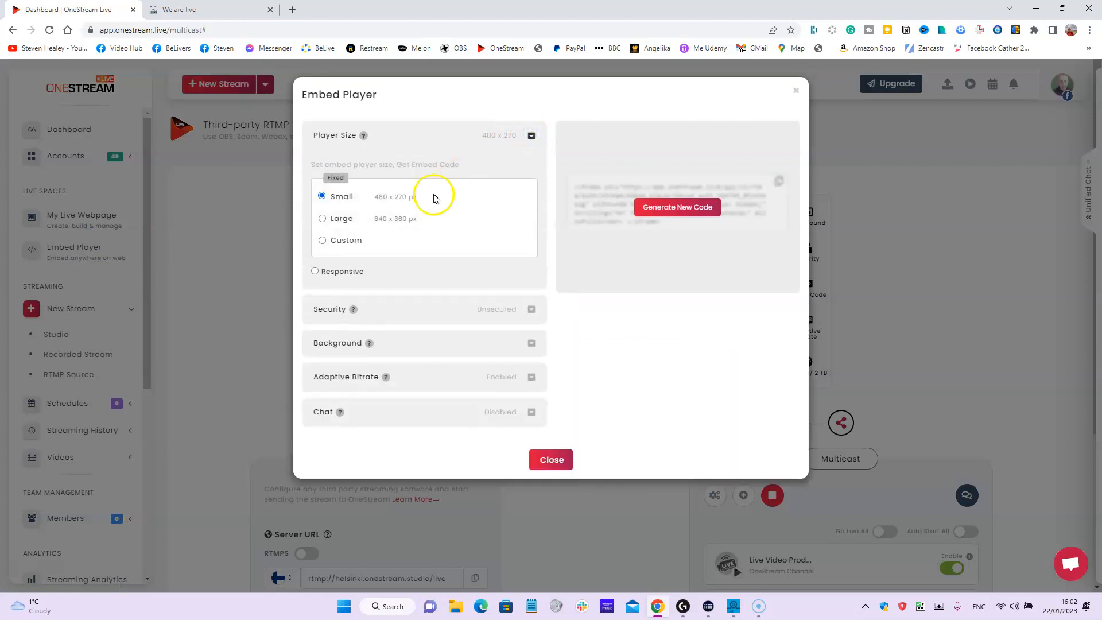
pyautogui.click(315, 272)
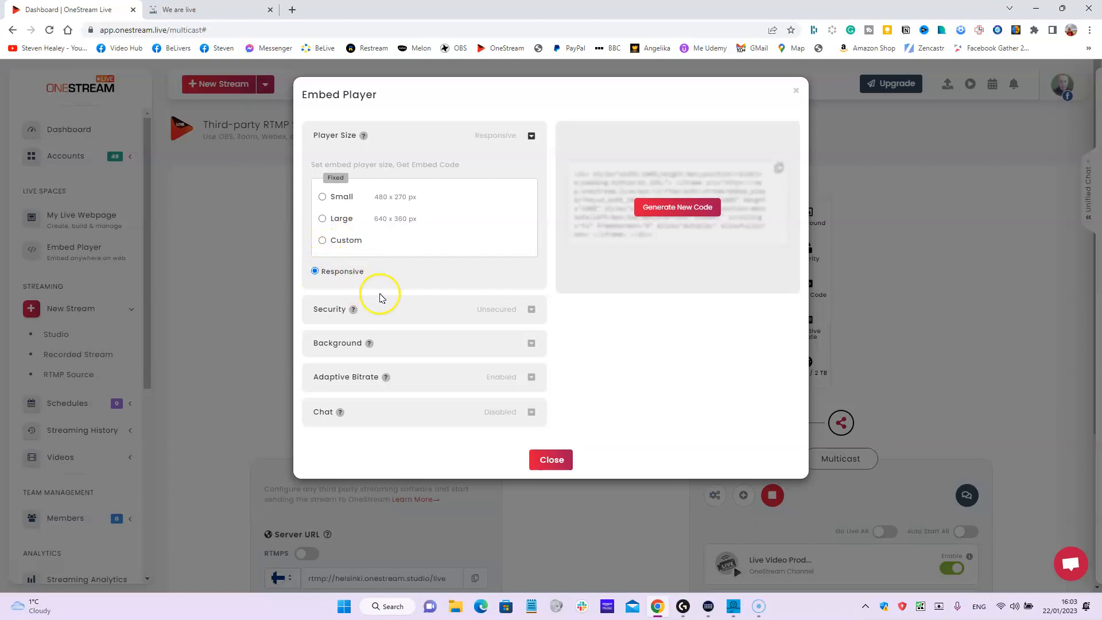
# - Review the embed player's security and background options
pyautogui.click(529, 309)
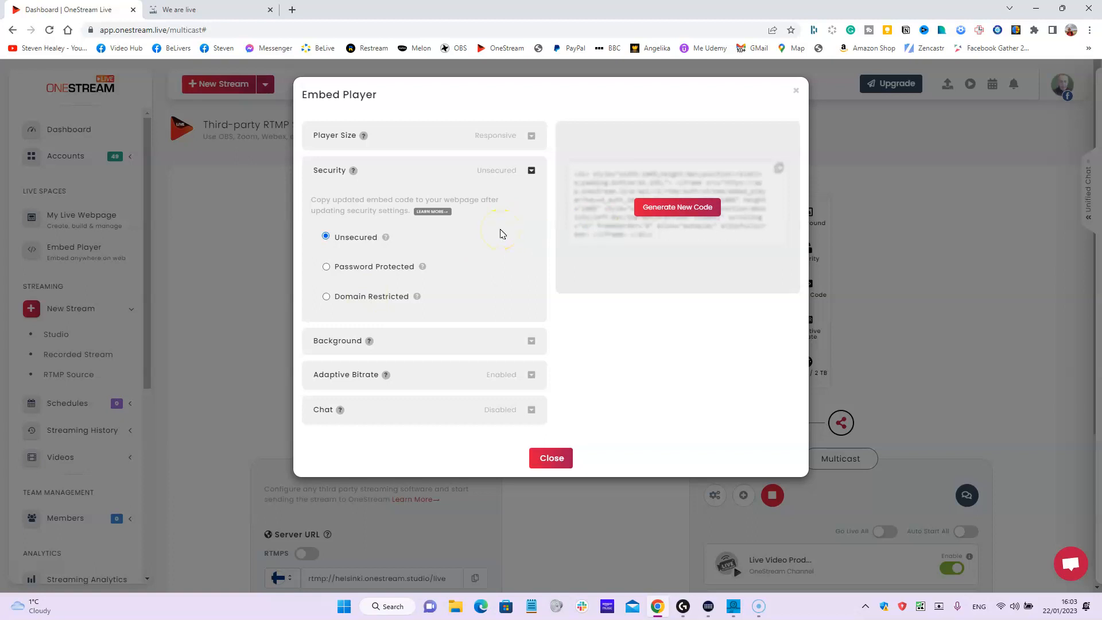
pyautogui.click(530, 342)
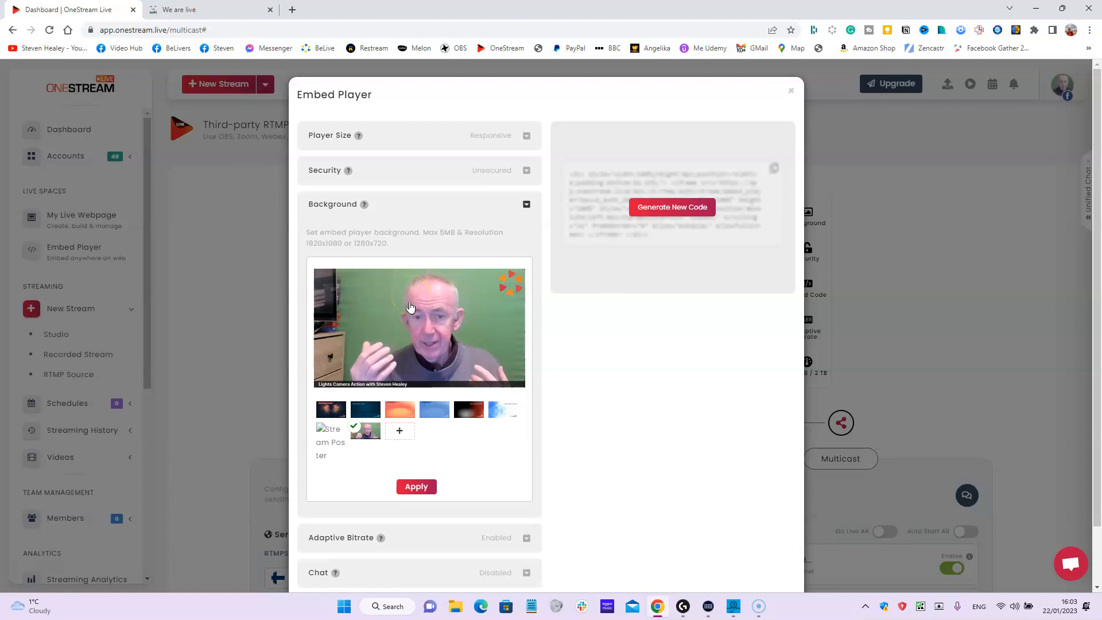
pyautogui.scroll(-2, 410, 308)
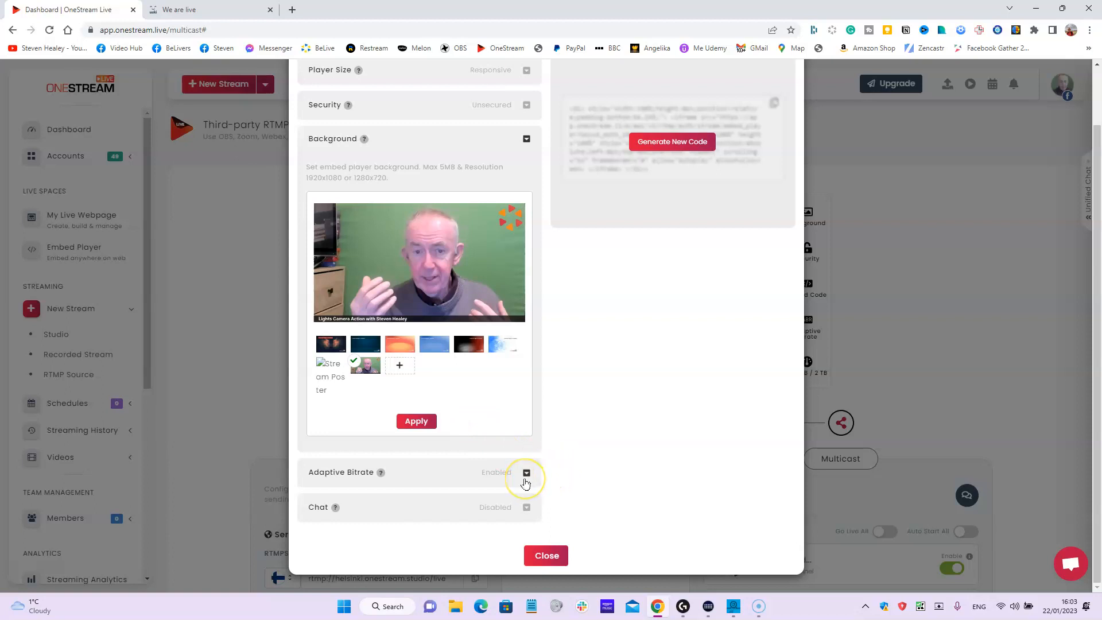
# - Enable chat for the RTMP streaming type in the embed player and generate a new embed code
pyautogui.click(527, 508)
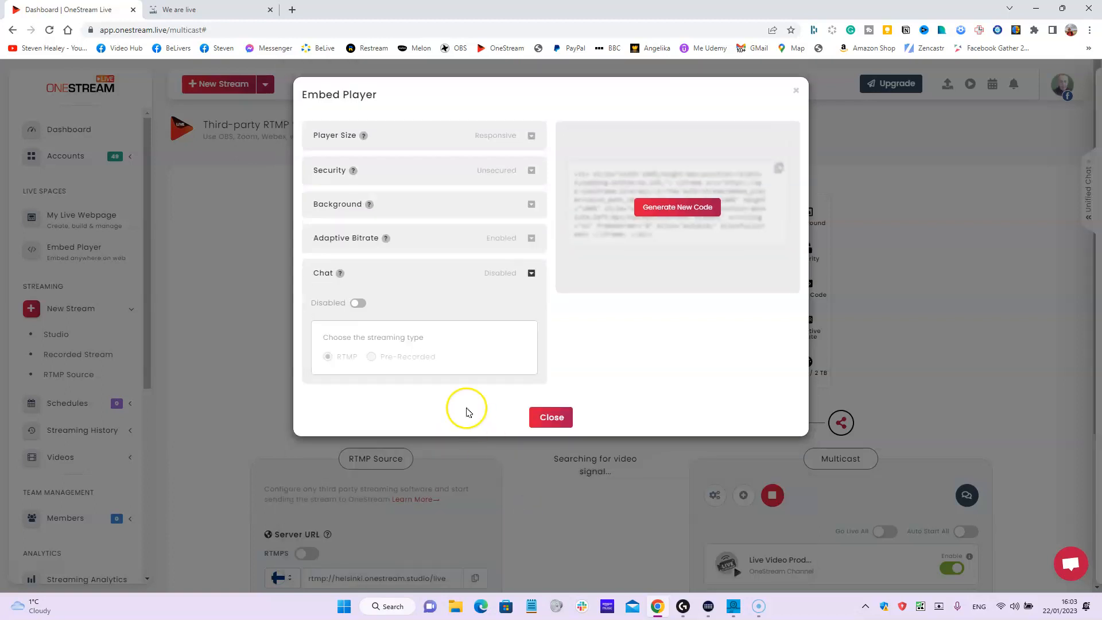
pyautogui.click(359, 309)
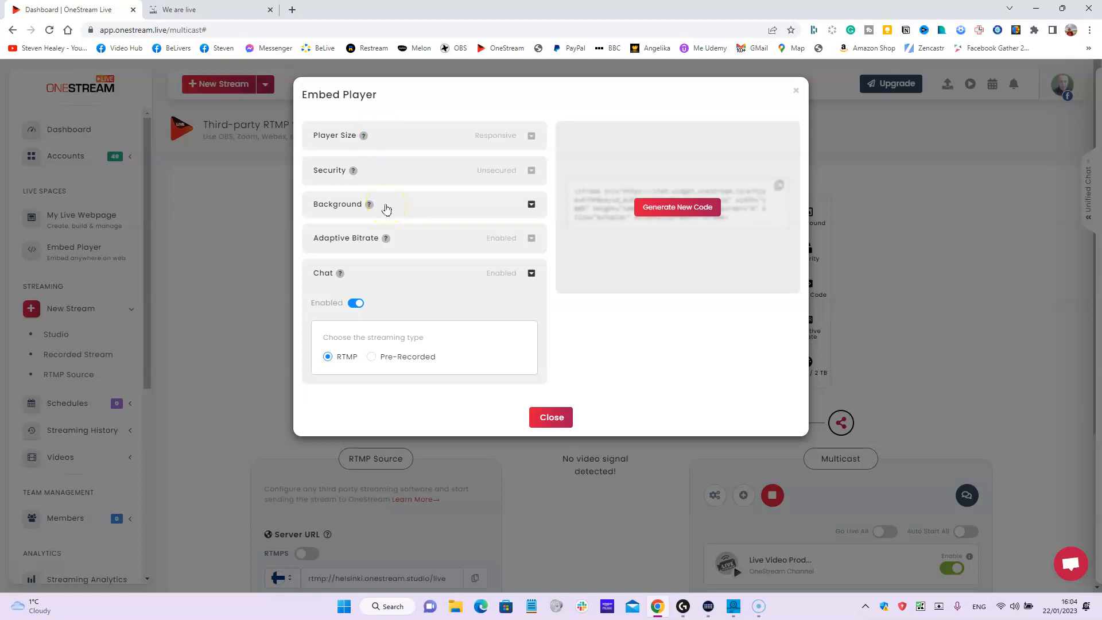
pyautogui.click(529, 205)
pyautogui.click(329, 206)
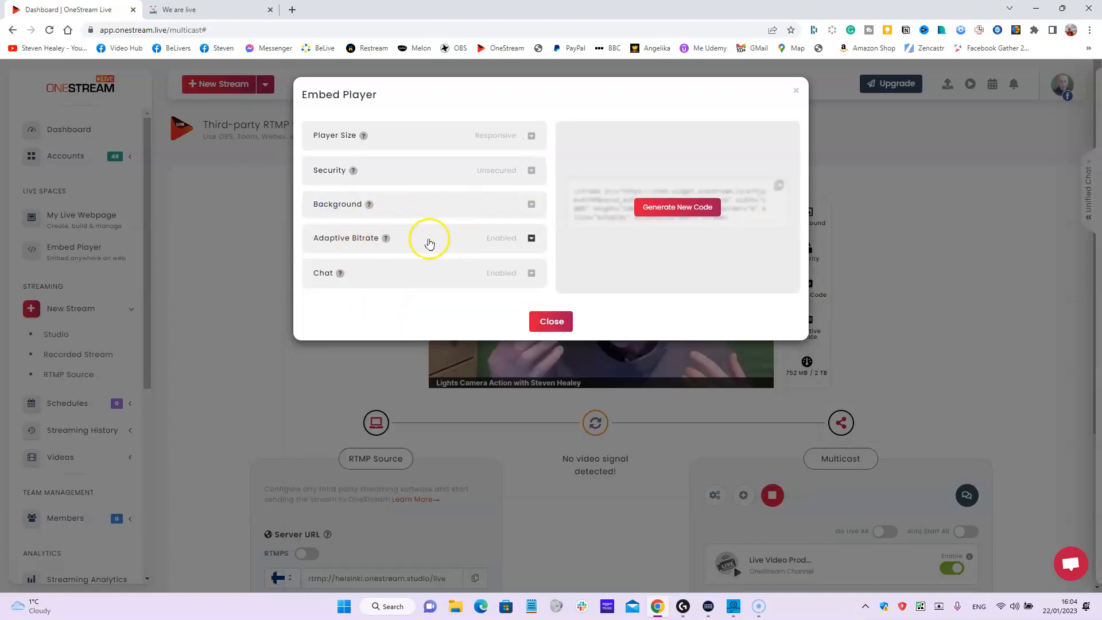
pyautogui.click(532, 275)
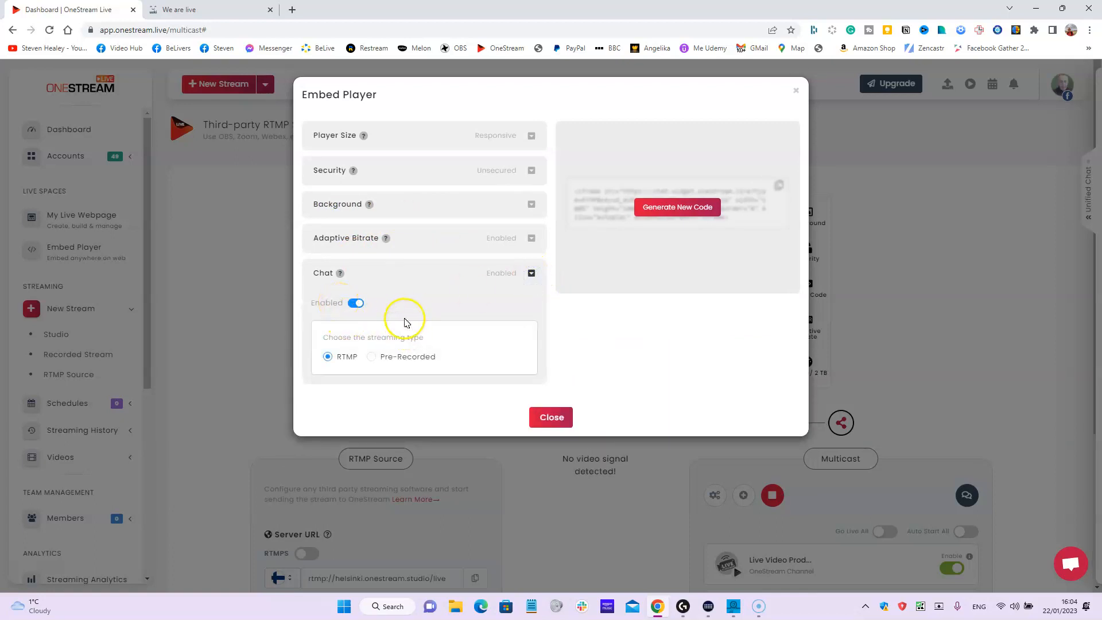
pyautogui.click(689, 211)
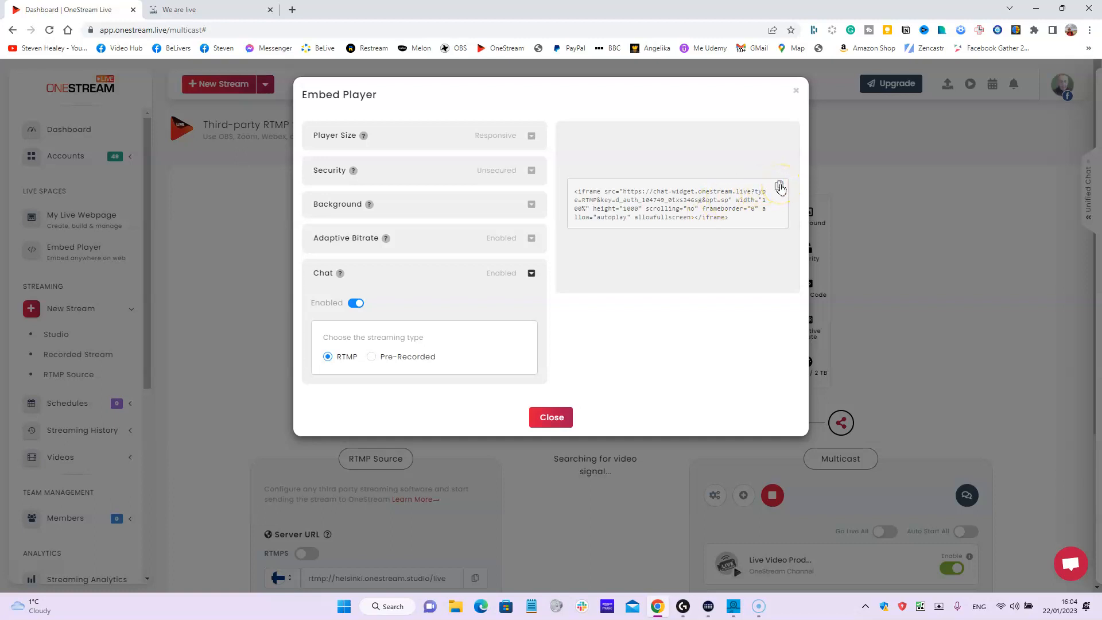
# - Check the We are live community page once more, then close the embed player settings
pyautogui.click(153, 9)
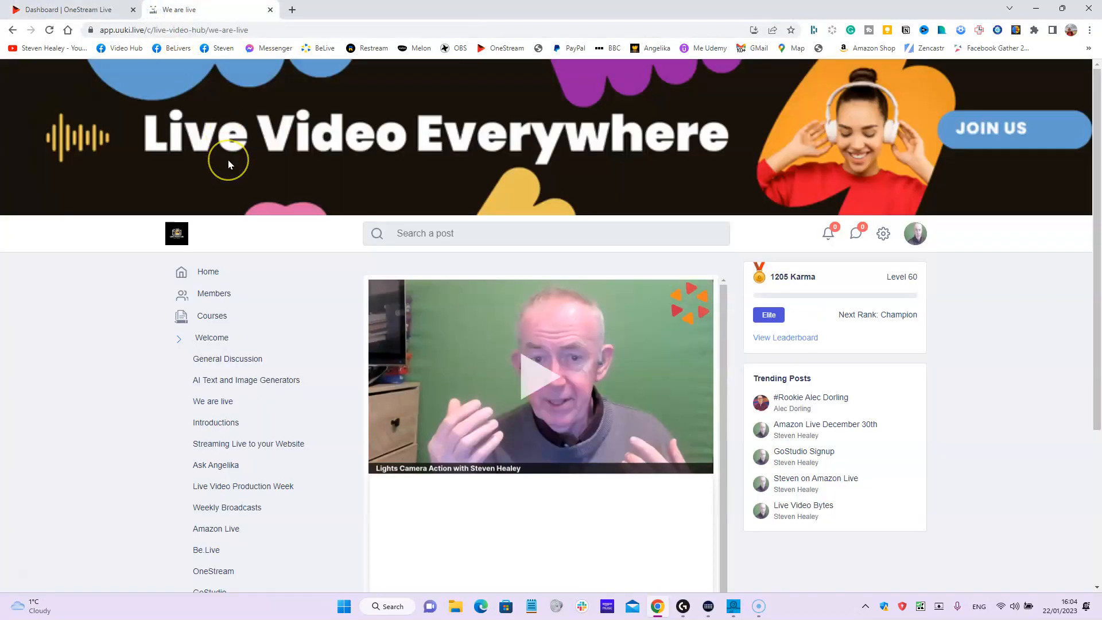
pyautogui.click(82, 12)
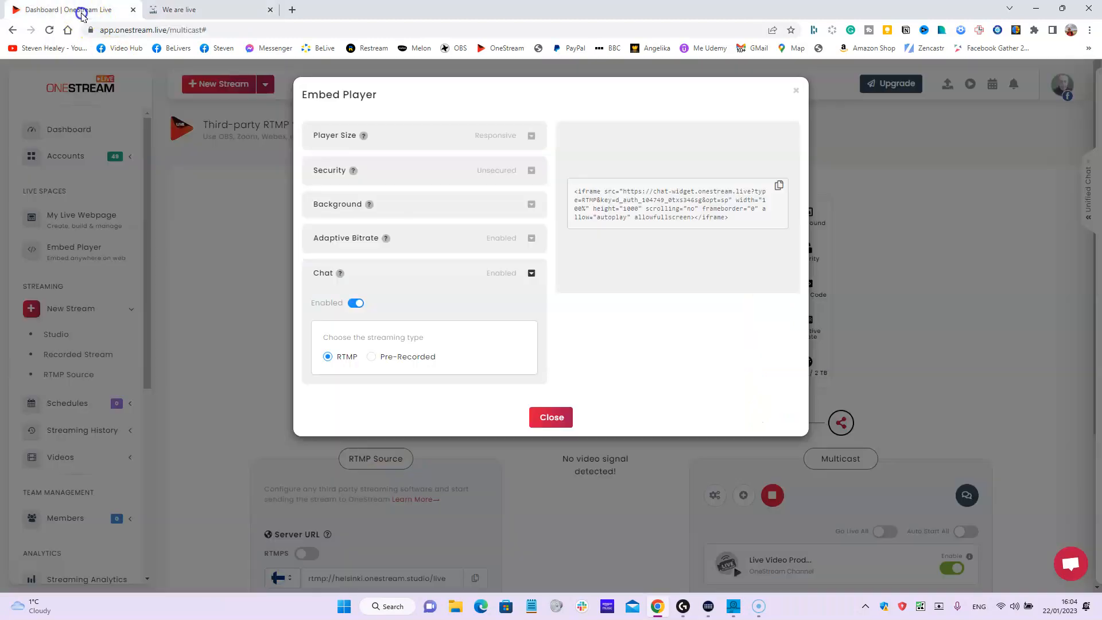
pyautogui.click(551, 418)
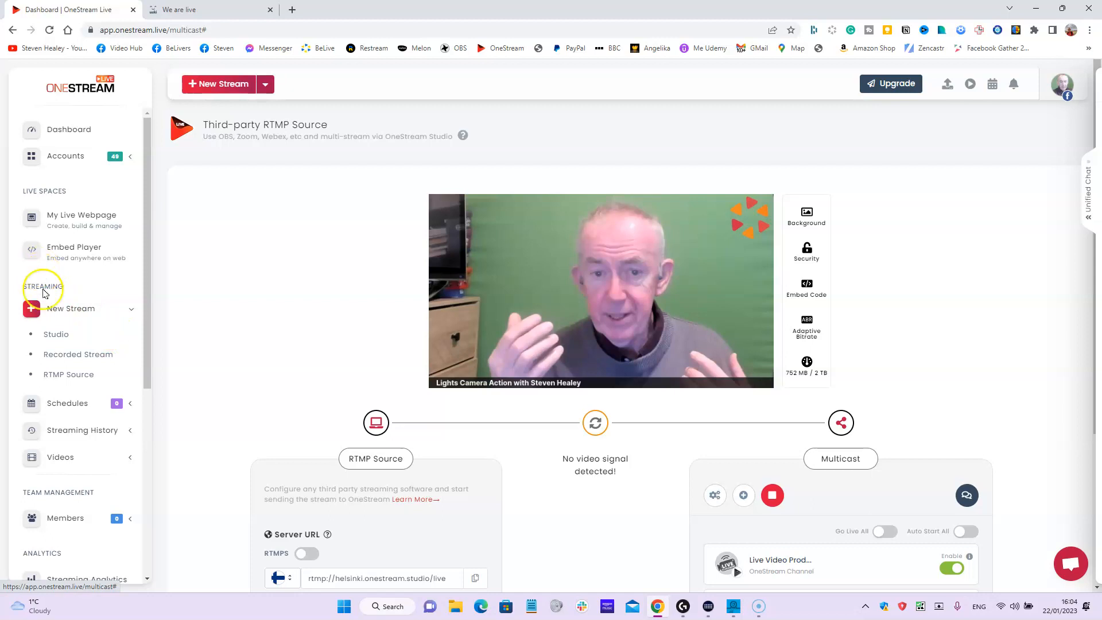
# - Create a new live session in OneStream Studio under the prefilled display name
pyautogui.click(60, 337)
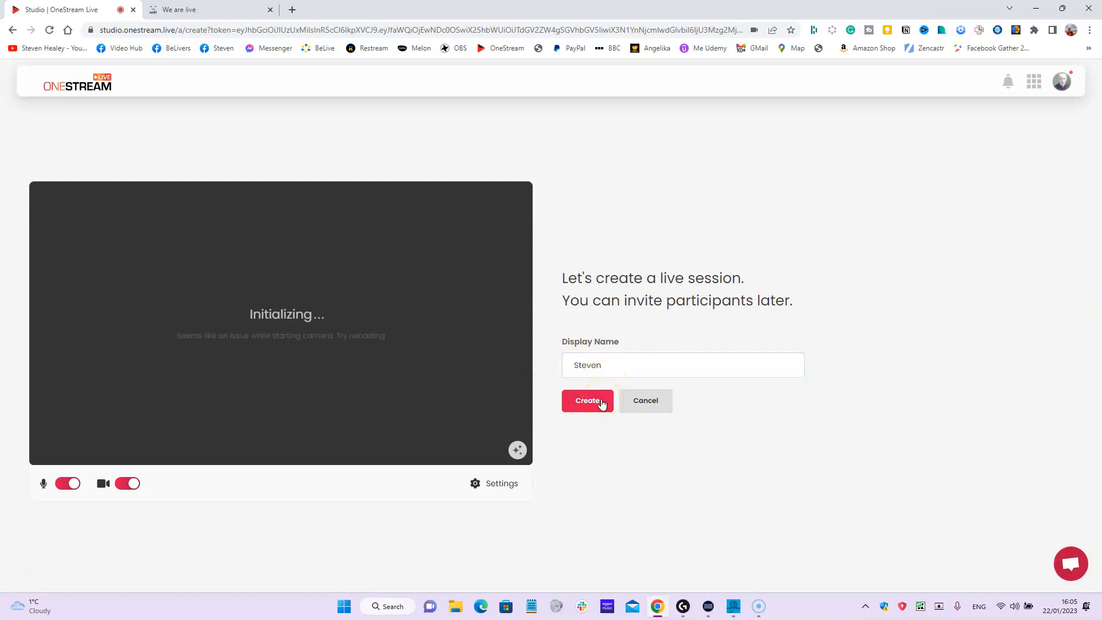
pyautogui.click(600, 402)
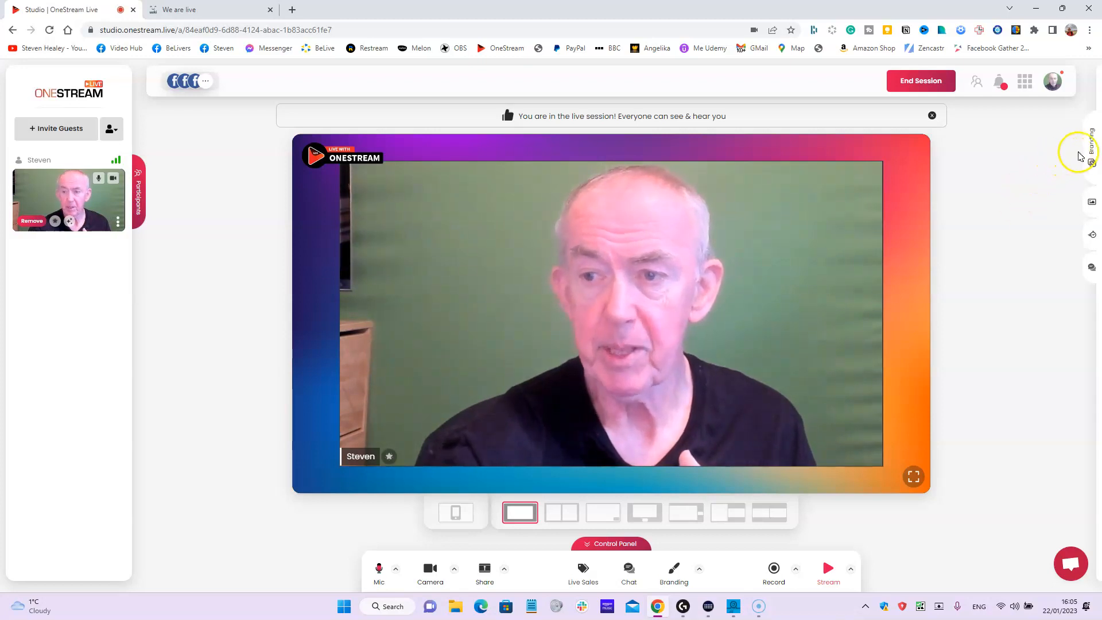
# - Hide the OneStream logo, try the host's camera logos as Top Left Logo, and show the white-background version as Top Right Logo
pyautogui.click(1096, 151)
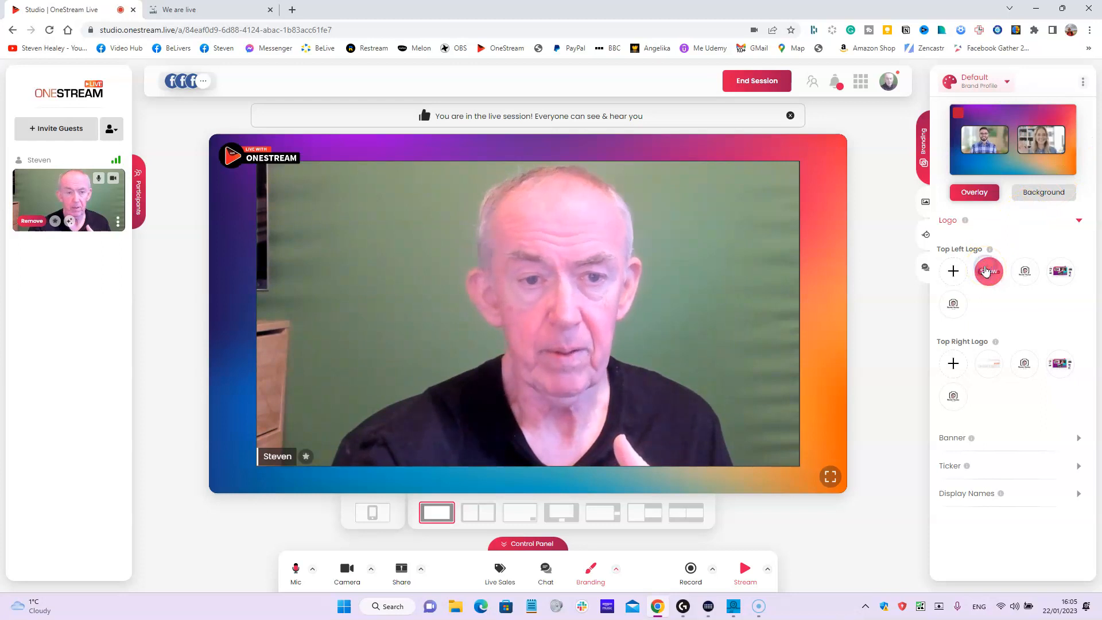
pyautogui.click(986, 271)
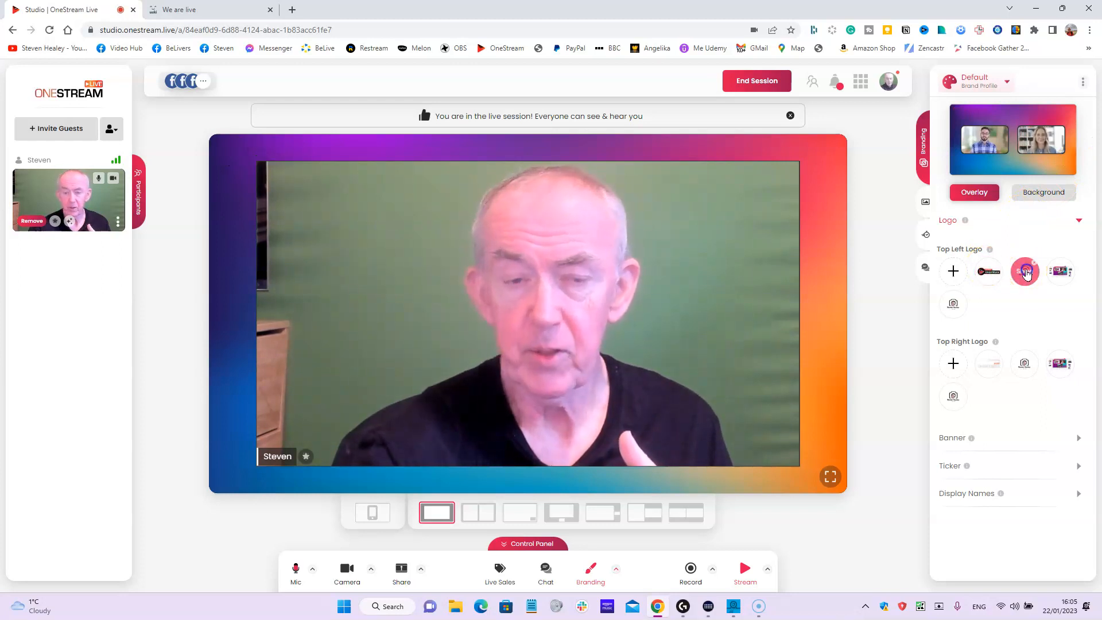
pyautogui.click(1026, 273)
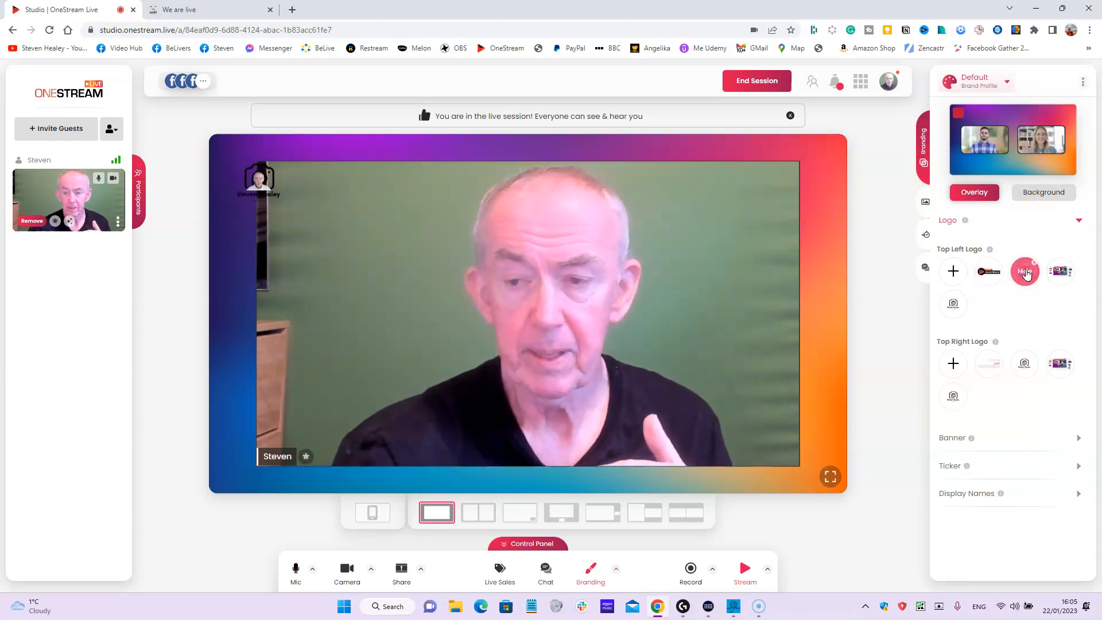
pyautogui.click(952, 308)
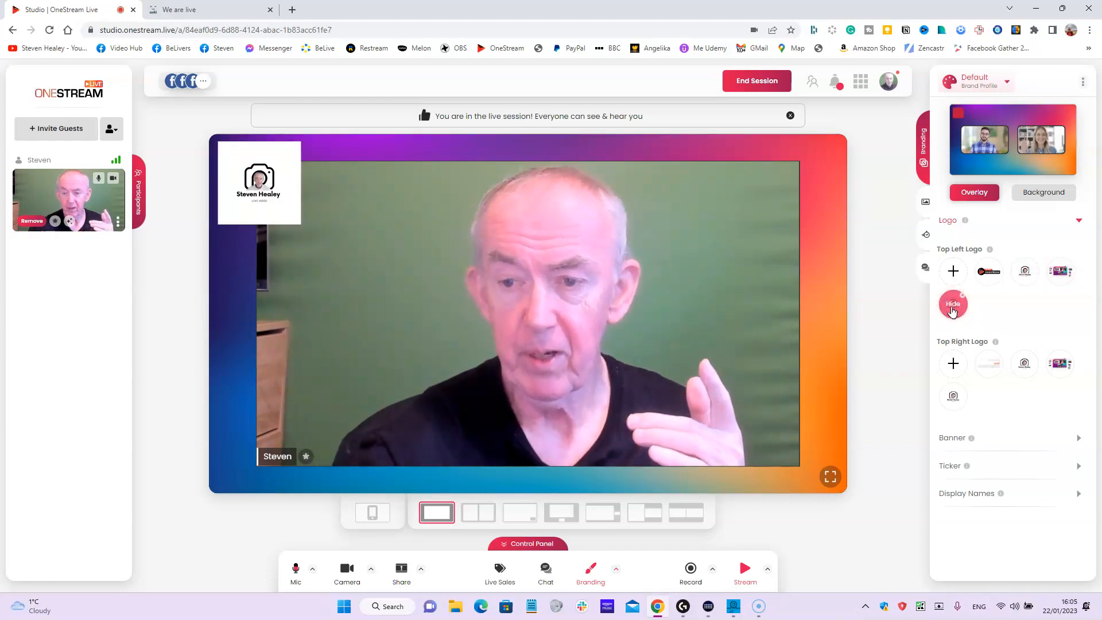
pyautogui.click(952, 397)
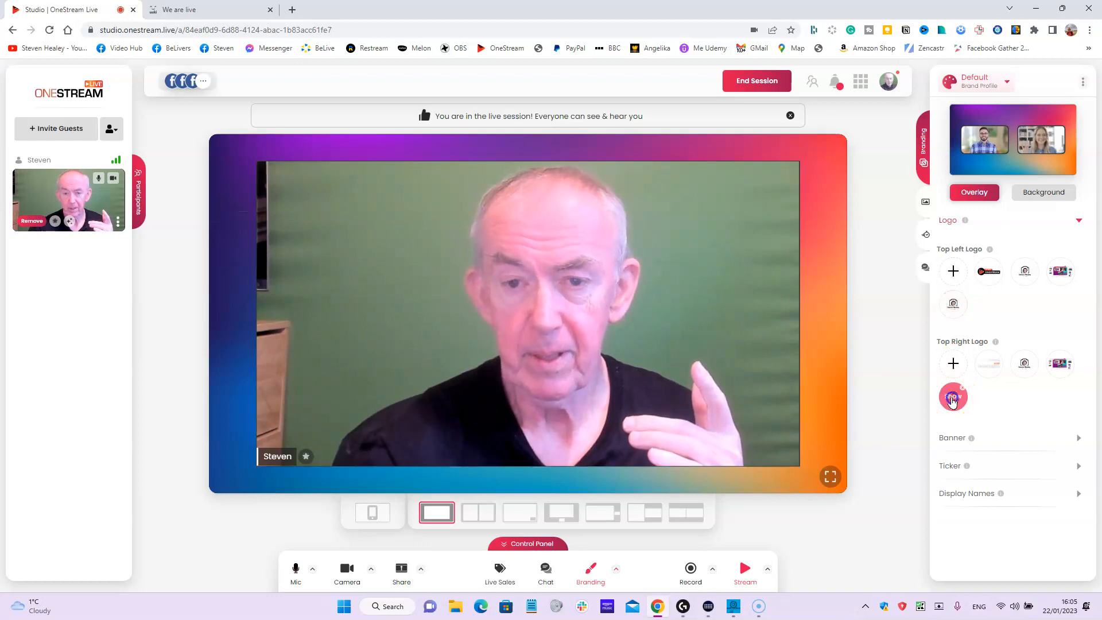
# - Show and hide the "Join my new email list" banner, and display the "Live from Wiltshire England" banner on the stage
pyautogui.click(993, 444)
pyautogui.moveTo(979, 424)
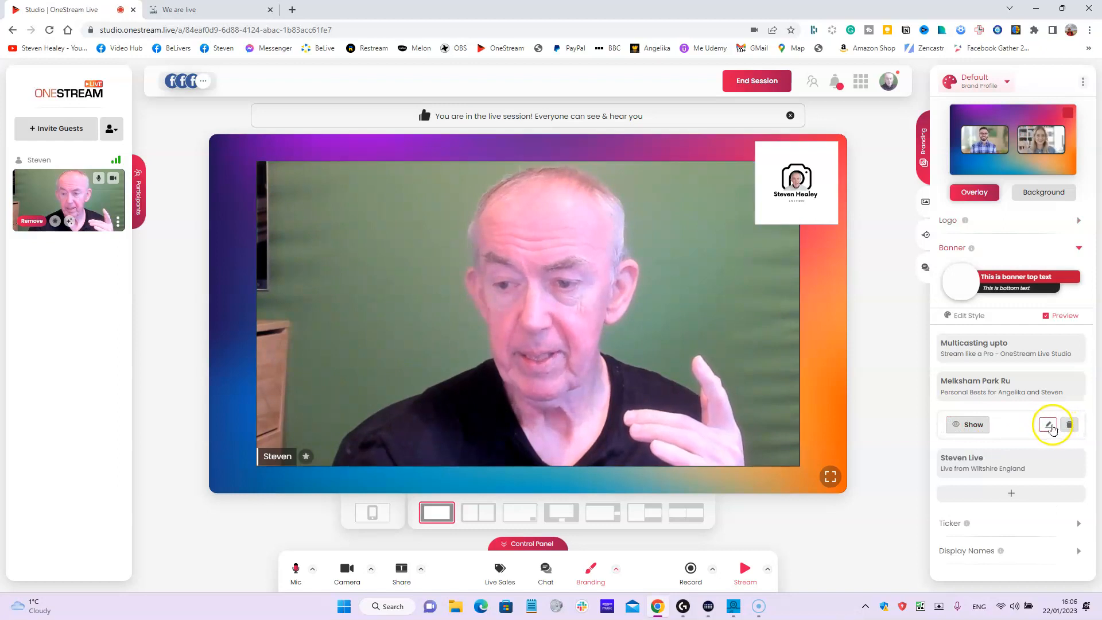
pyautogui.click(982, 426)
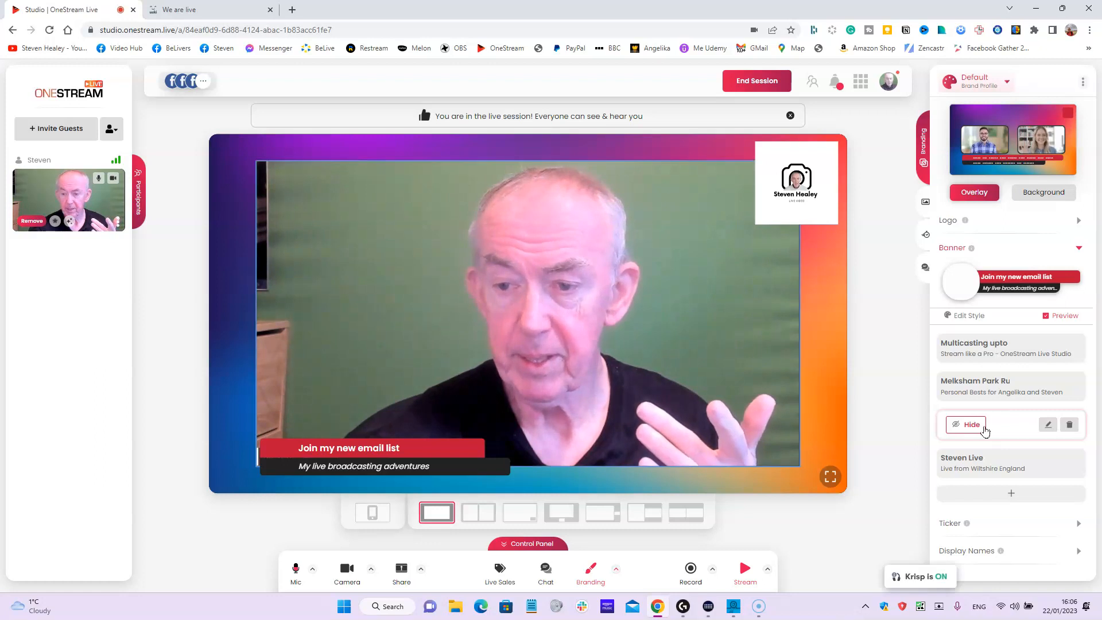
pyautogui.click(985, 429)
pyautogui.moveTo(1051, 468)
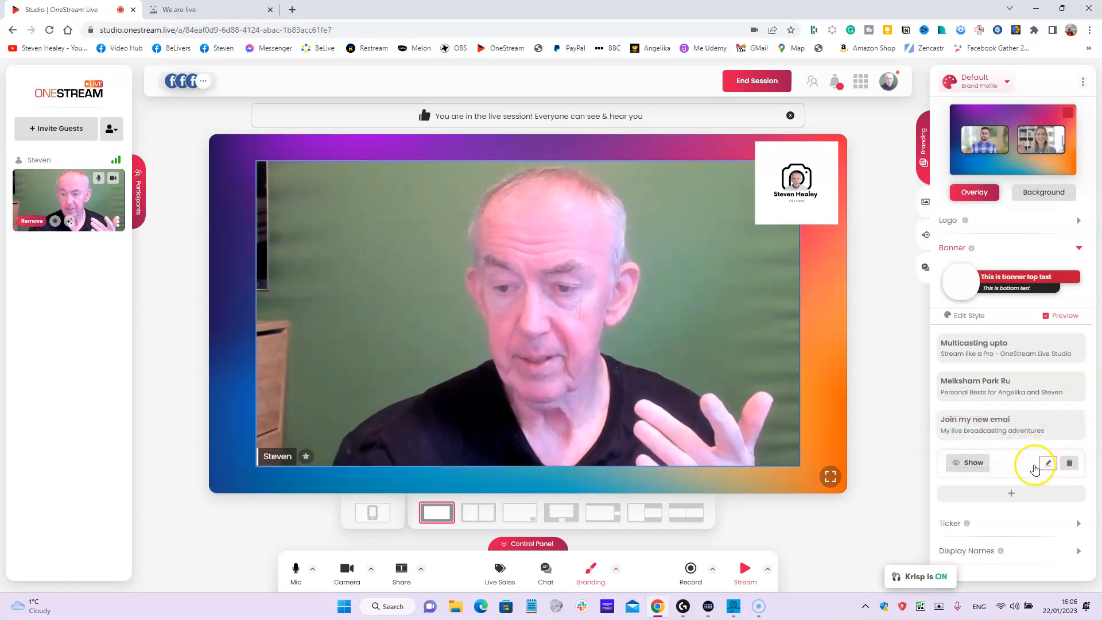
pyautogui.click(982, 466)
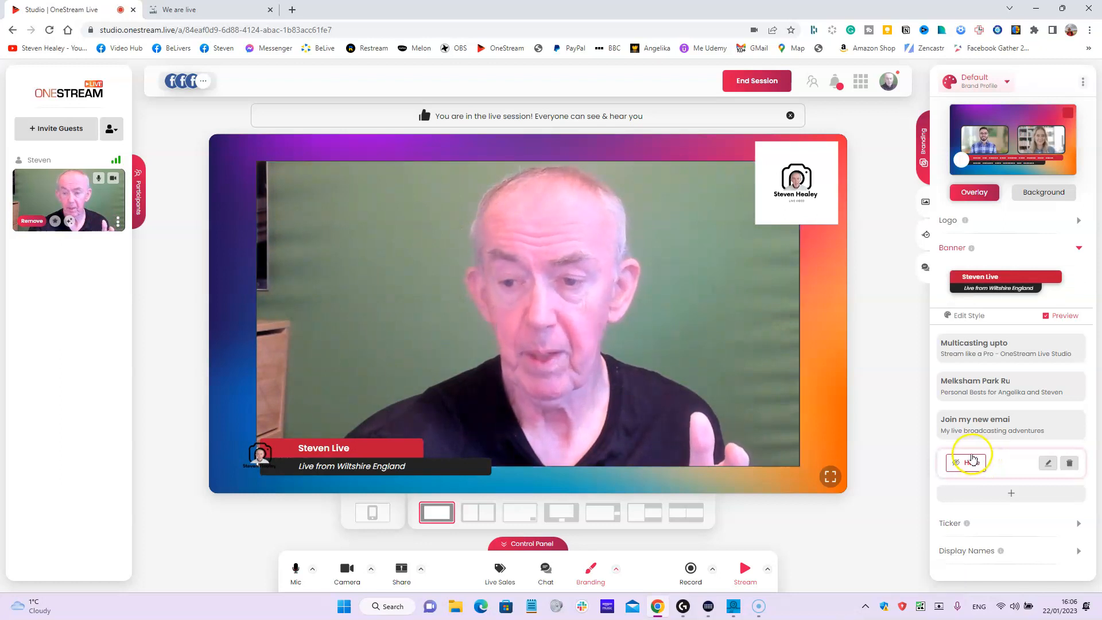
pyautogui.moveTo(998, 406)
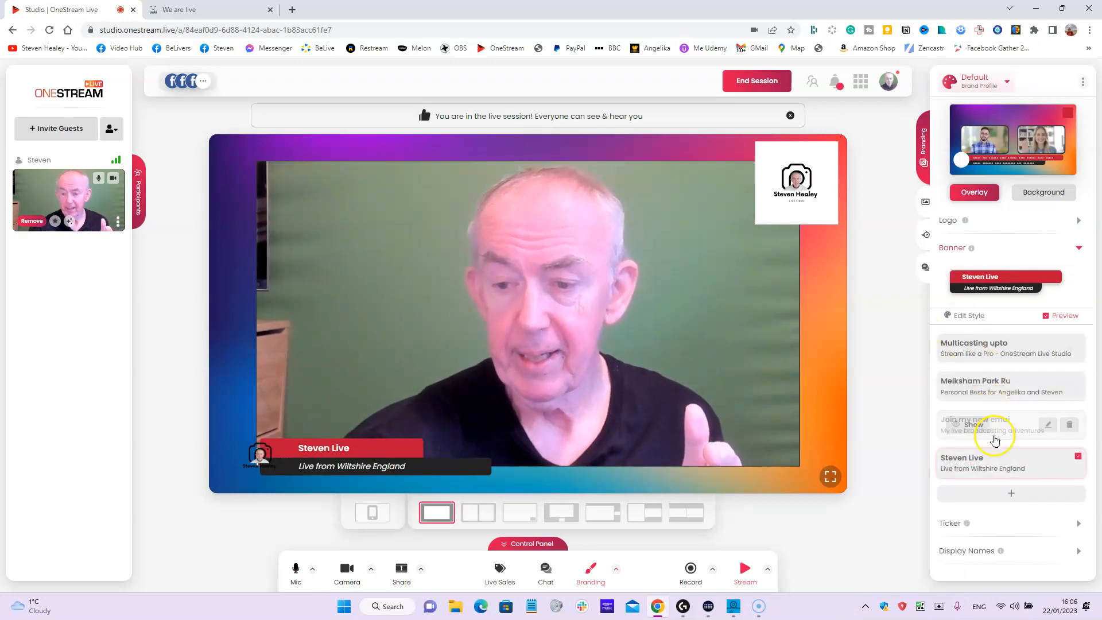
# - Show the "Lights Camera Action" ticker on the stage and view the ticker's style settings
pyautogui.click(1026, 527)
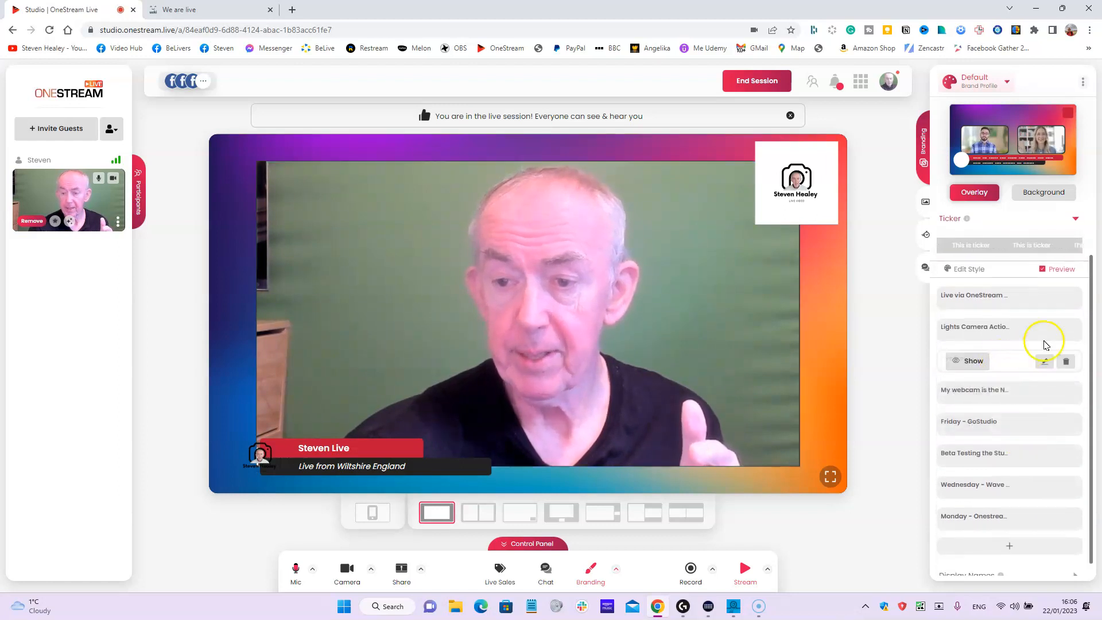
pyautogui.moveTo(1048, 338)
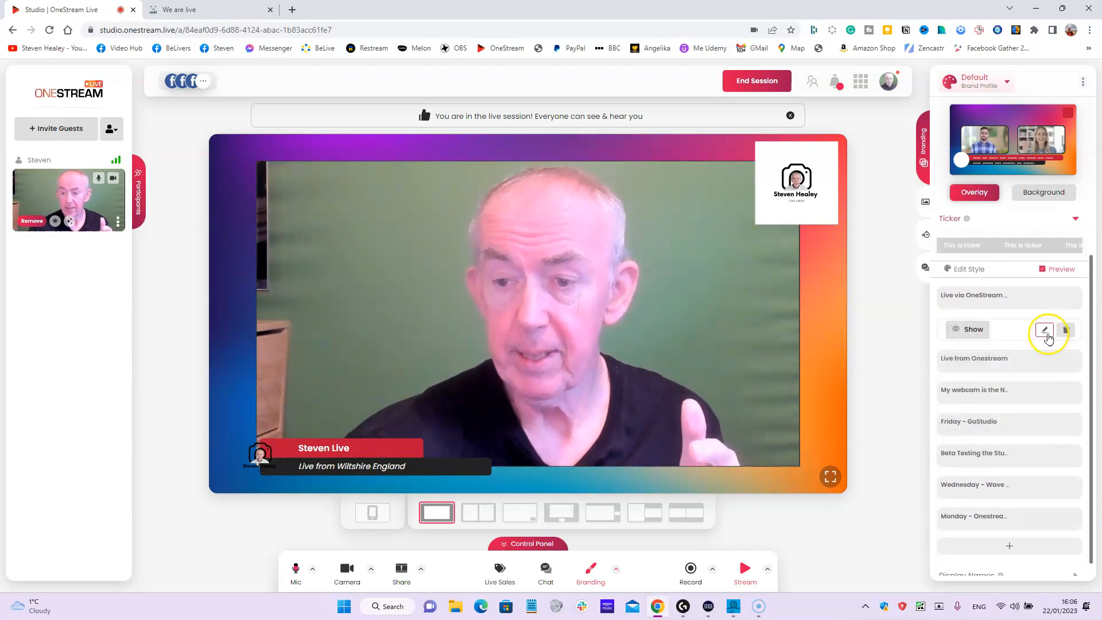
pyautogui.click(974, 334)
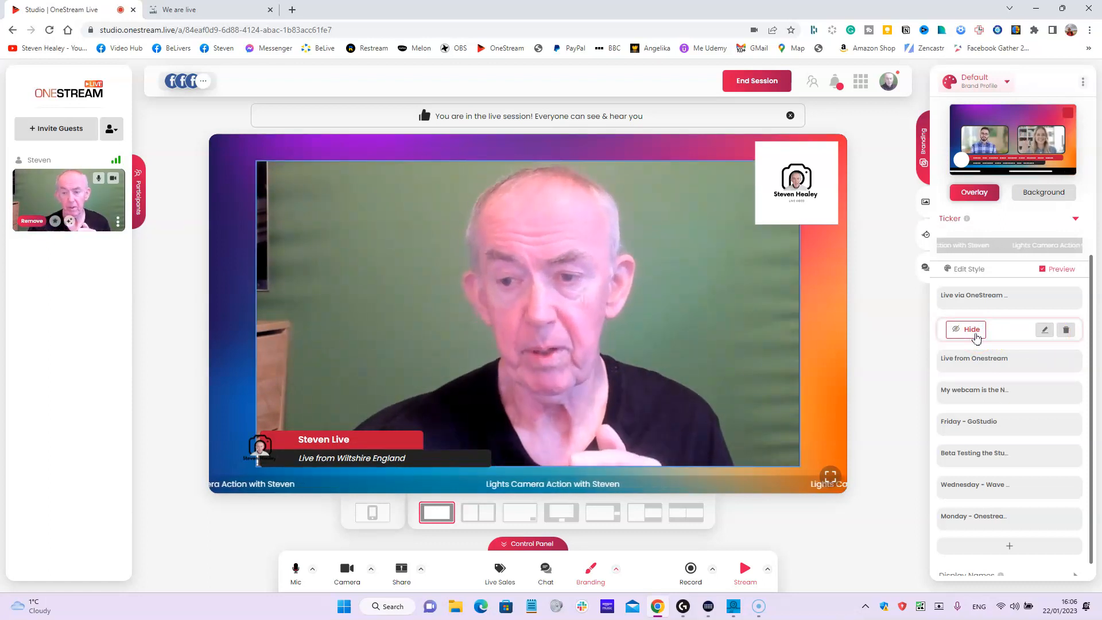
pyautogui.scroll(1, 975, 337)
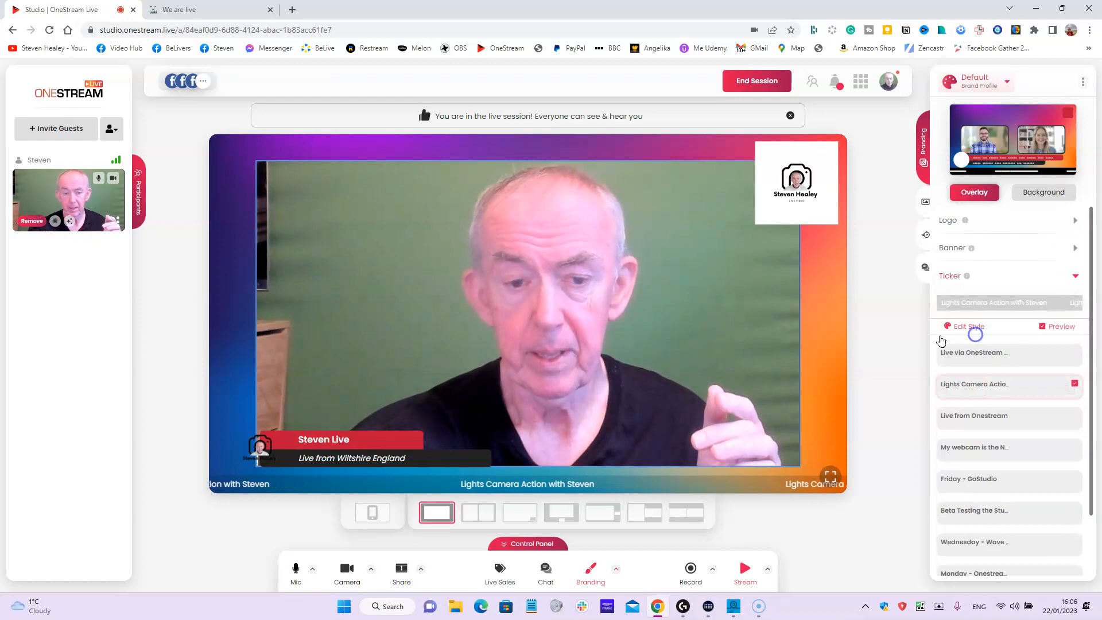
pyautogui.click(974, 328)
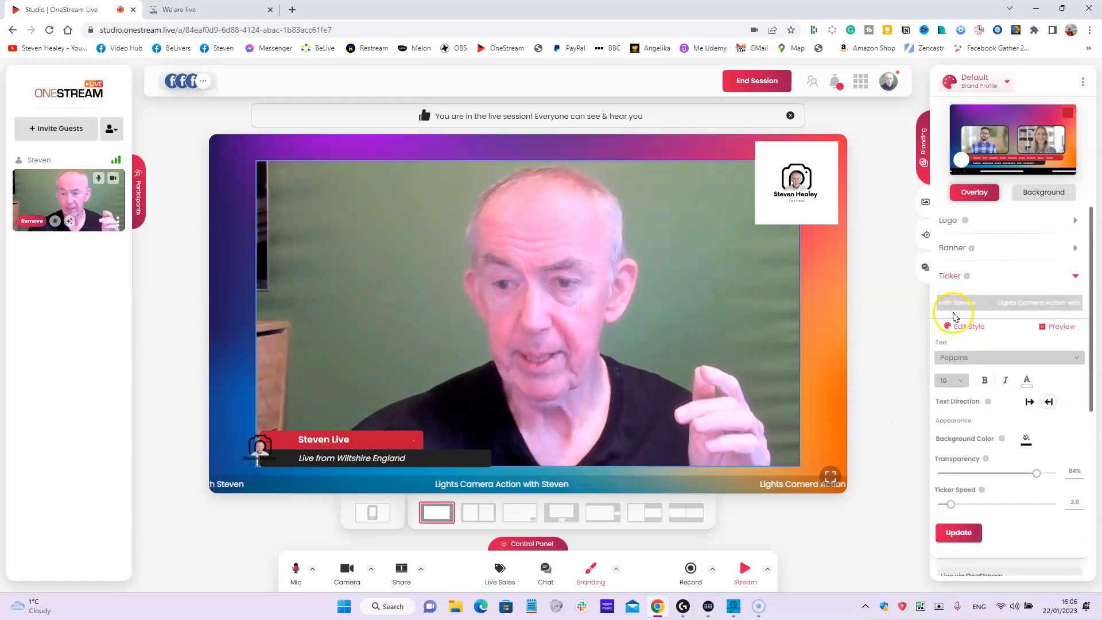
pyautogui.scroll(-2, 967, 413)
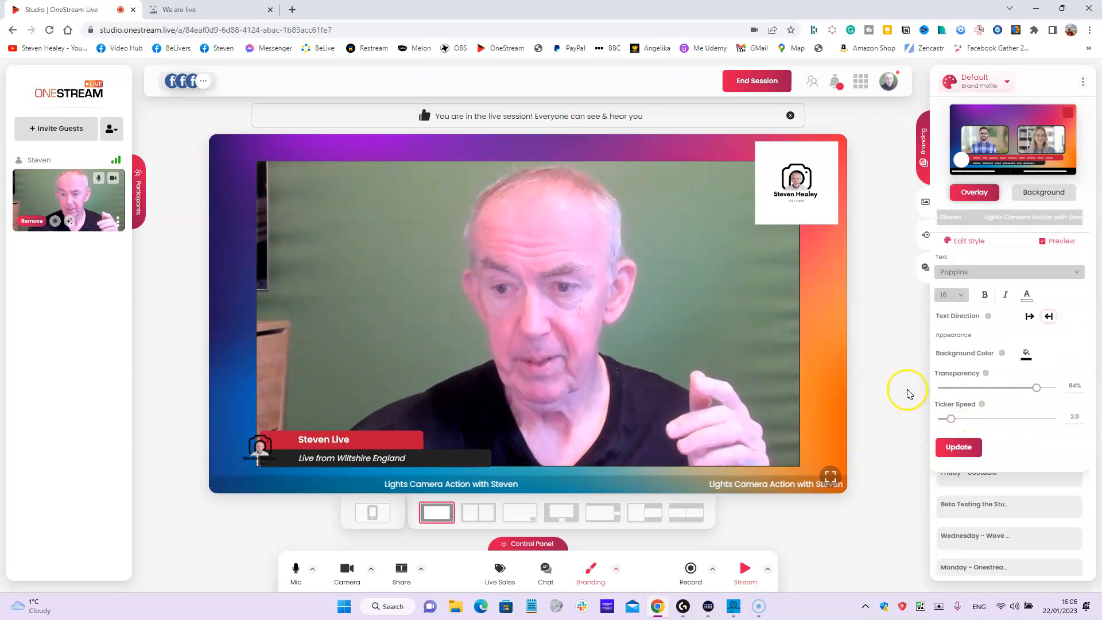
# - Try the blue default background with leaf shapes on the stage, and switch back to the multicolour gradient background
pyautogui.click(923, 202)
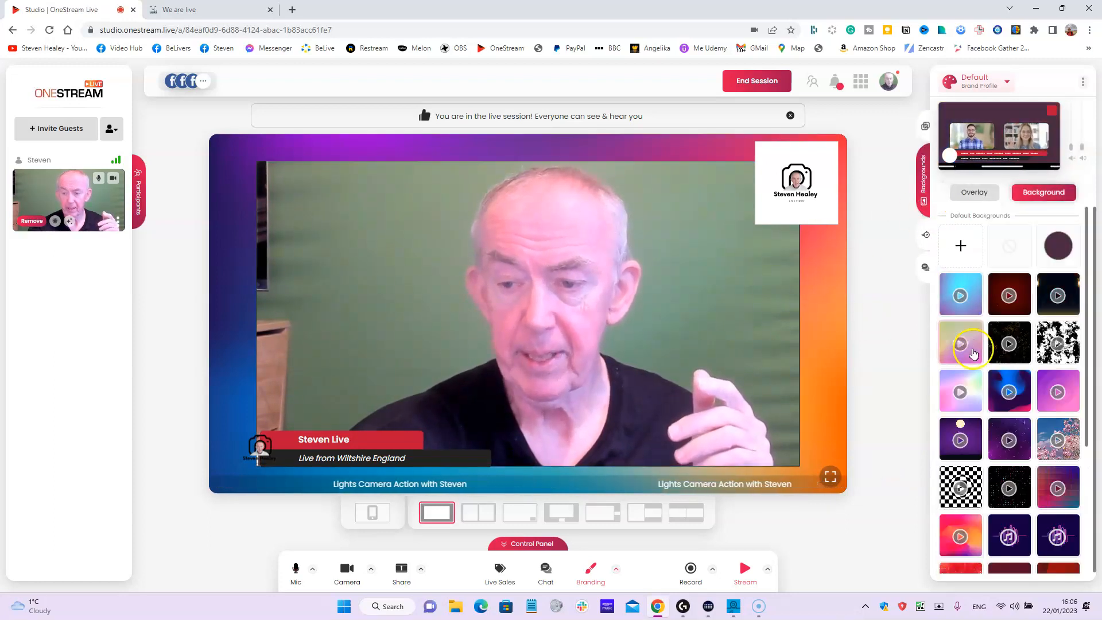
pyautogui.scroll(-1, 1011, 412)
pyautogui.scroll(-4, 1010, 413)
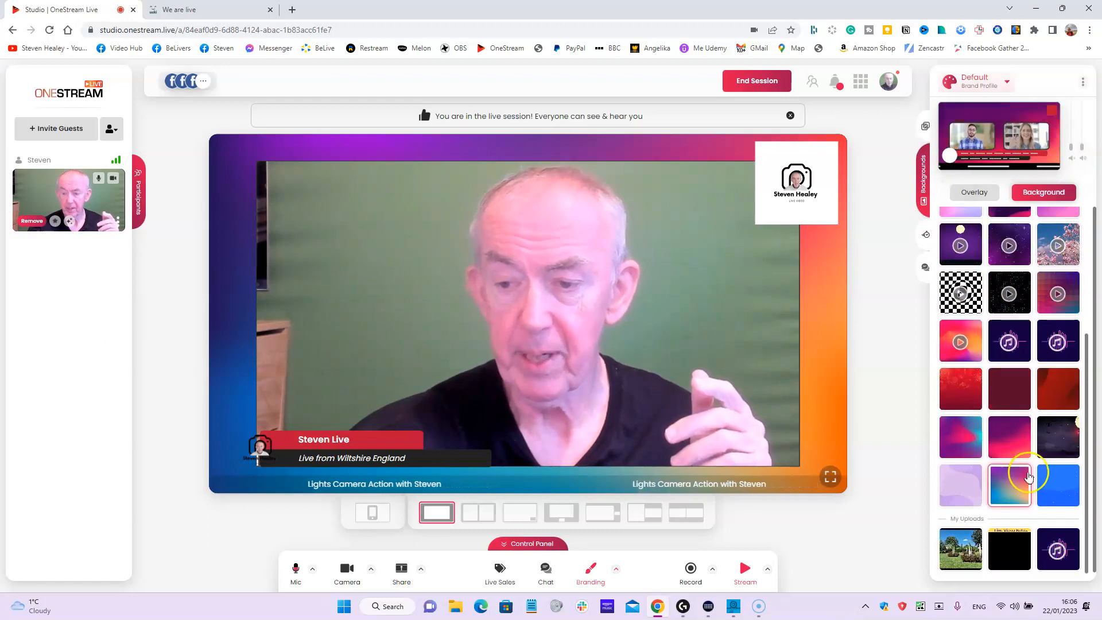
pyautogui.click(1059, 482)
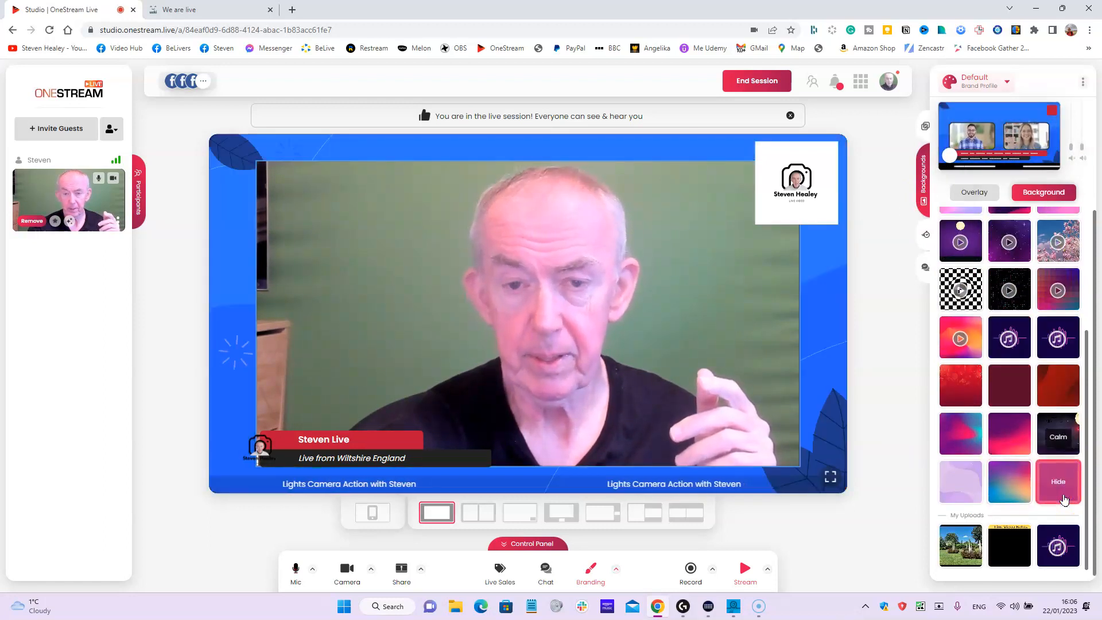
pyautogui.click(1025, 487)
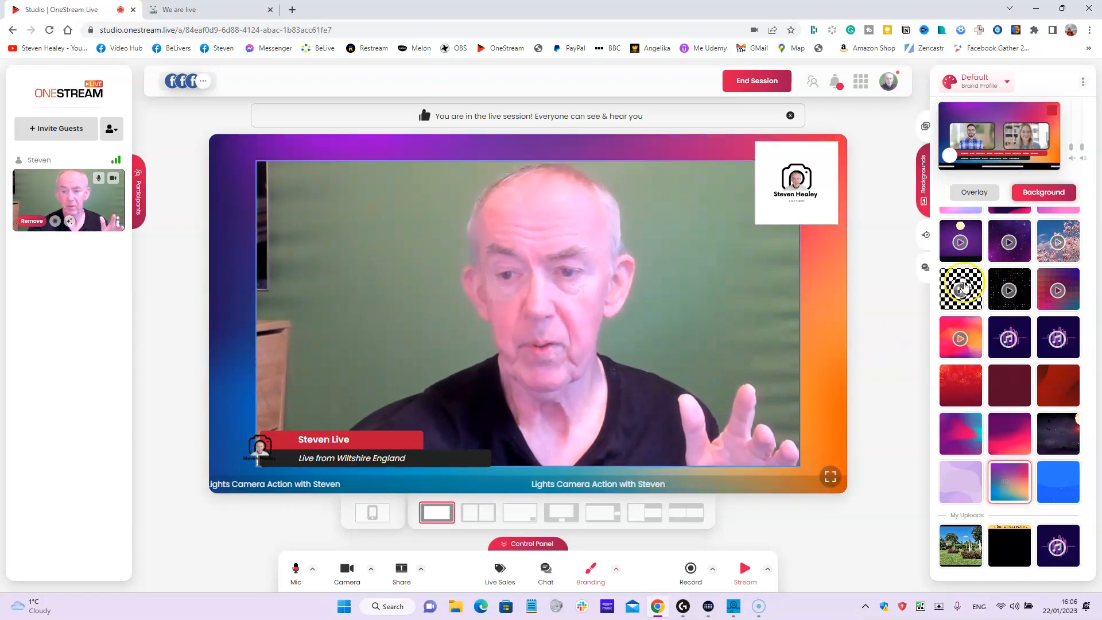
# - Open the private chat, and start broadcasting "Live with OneStream" to the Live Video Production OneStream channel
pyautogui.click(924, 270)
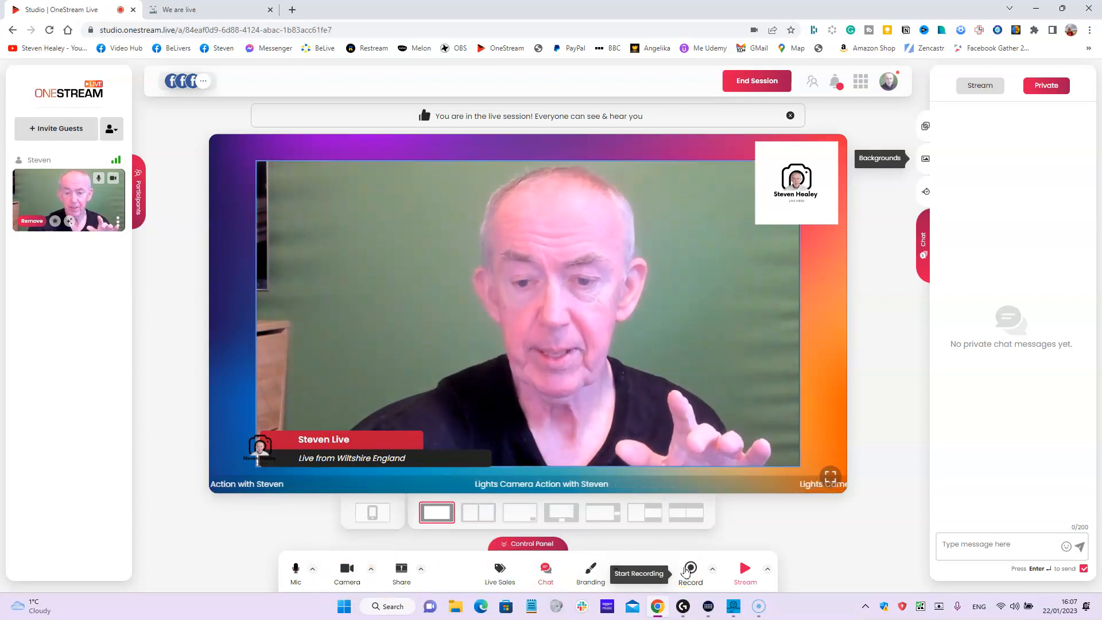
pyautogui.click(749, 572)
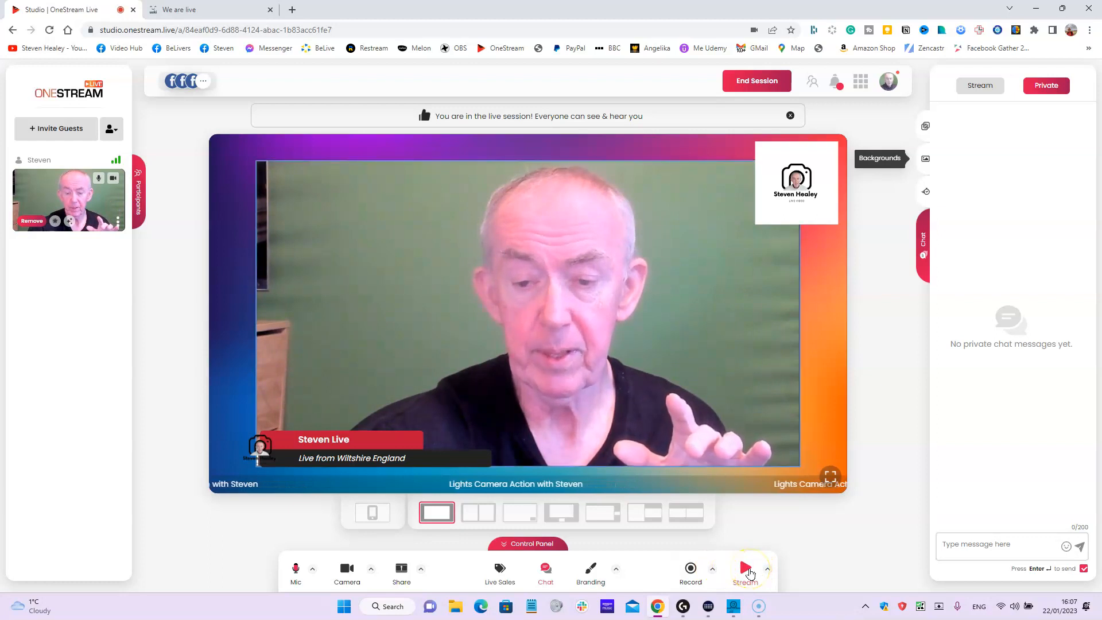
pyautogui.click(749, 571)
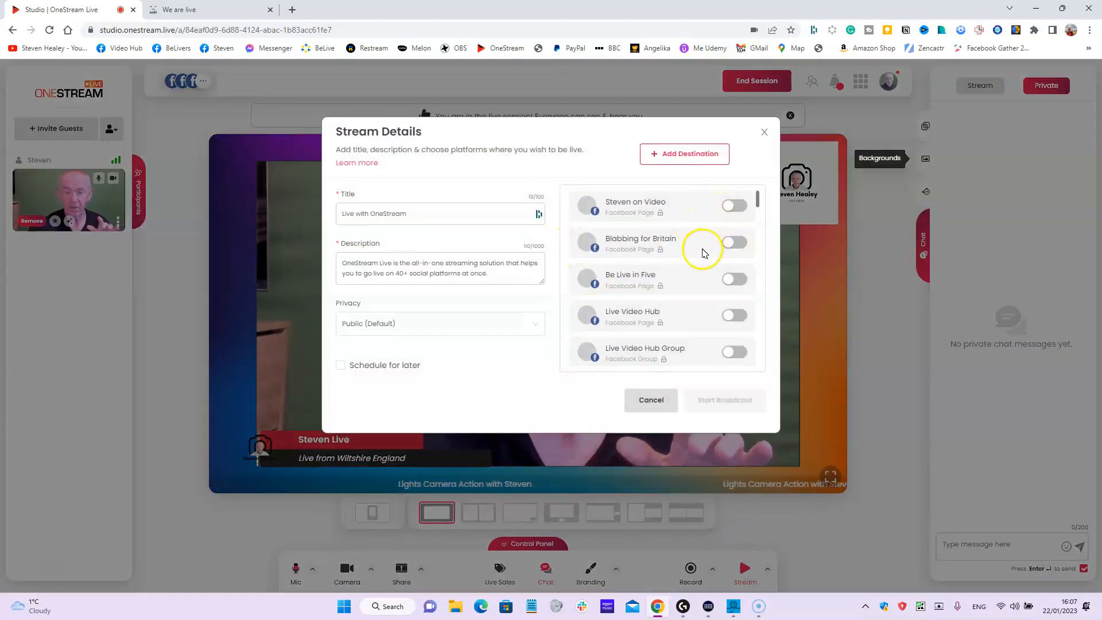
pyautogui.scroll(-2, 704, 257)
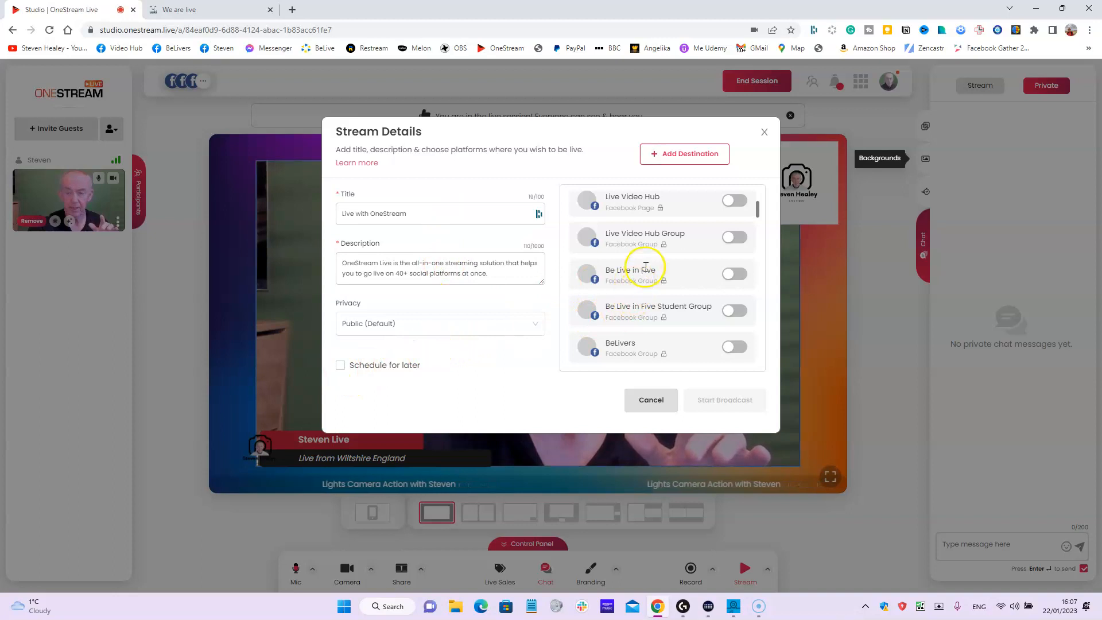
pyautogui.scroll(-5, 645, 267)
pyautogui.scroll(-6, 646, 270)
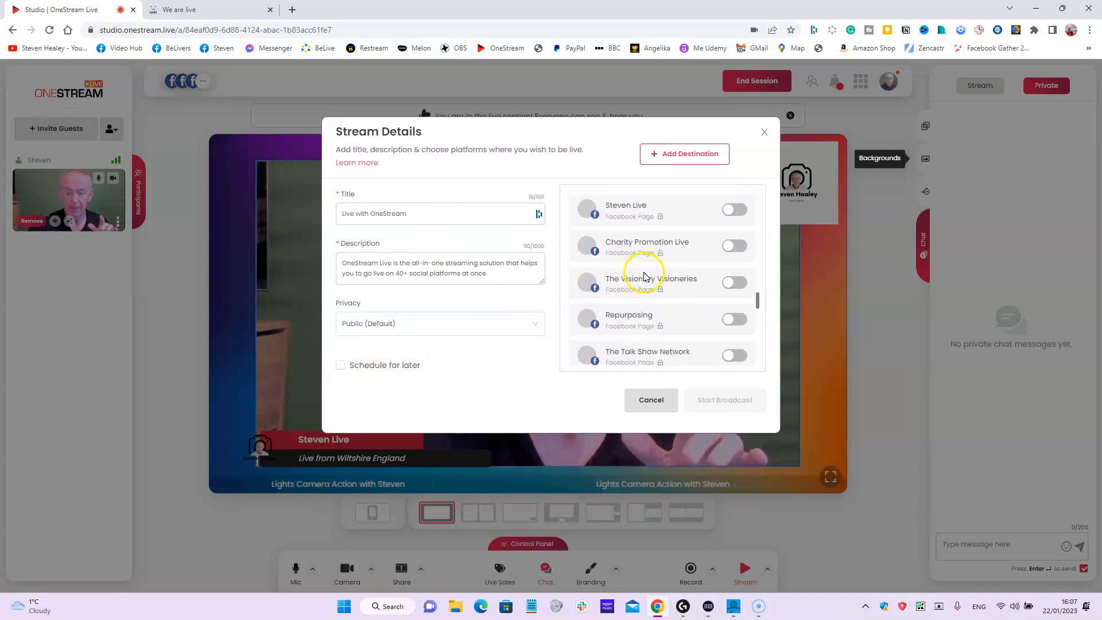
pyautogui.scroll(-5, 645, 278)
pyautogui.scroll(-5, 643, 285)
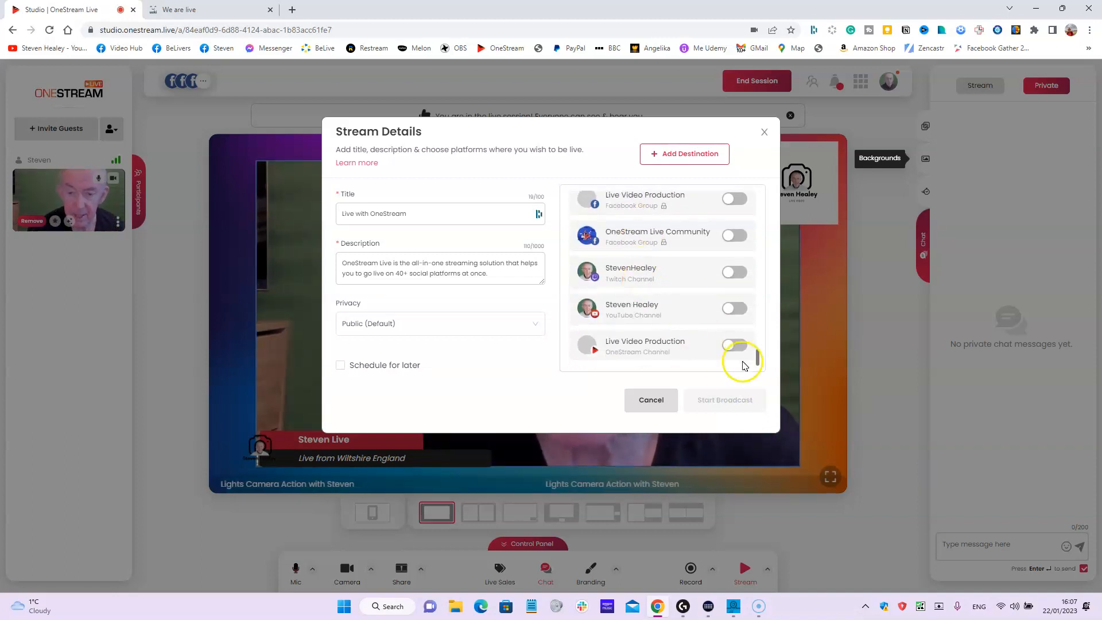
pyautogui.click(736, 345)
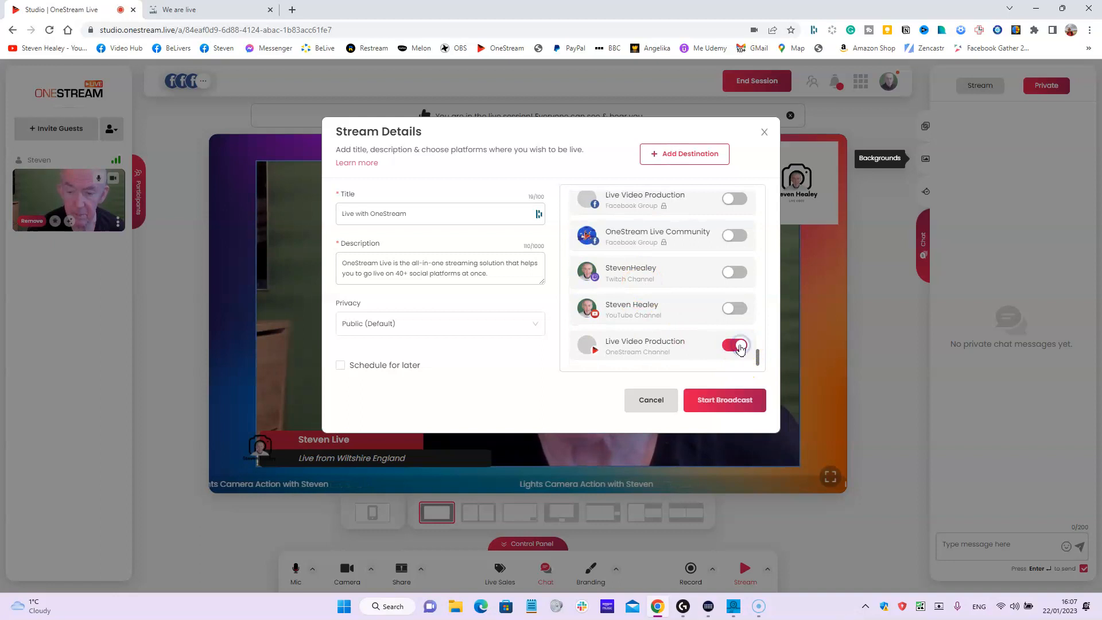
pyautogui.click(724, 401)
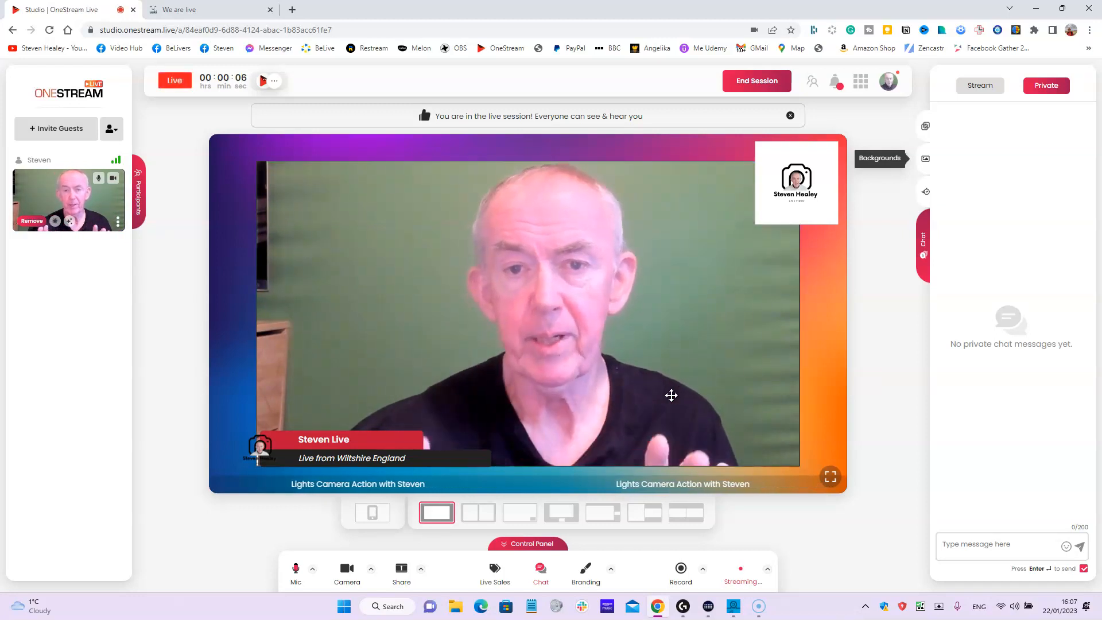
pyautogui.click(652, 373)
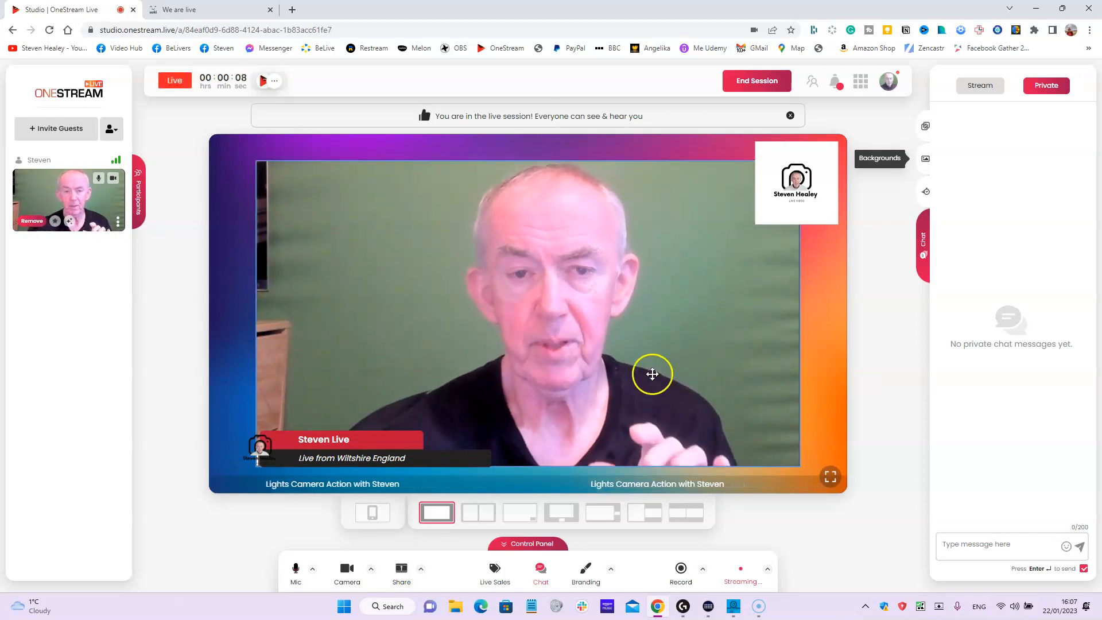
# - Compare the broadcast on the We are live community page with the studio, checking the page twice and returning to the studio
pyautogui.click(166, 10)
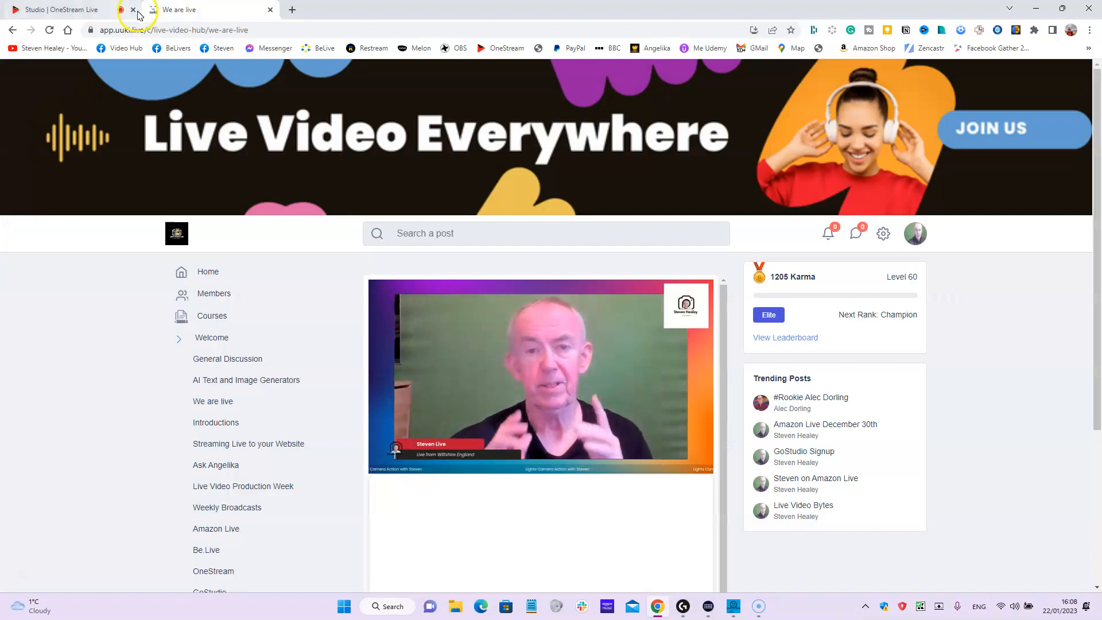
pyautogui.moveTo(82, 16)
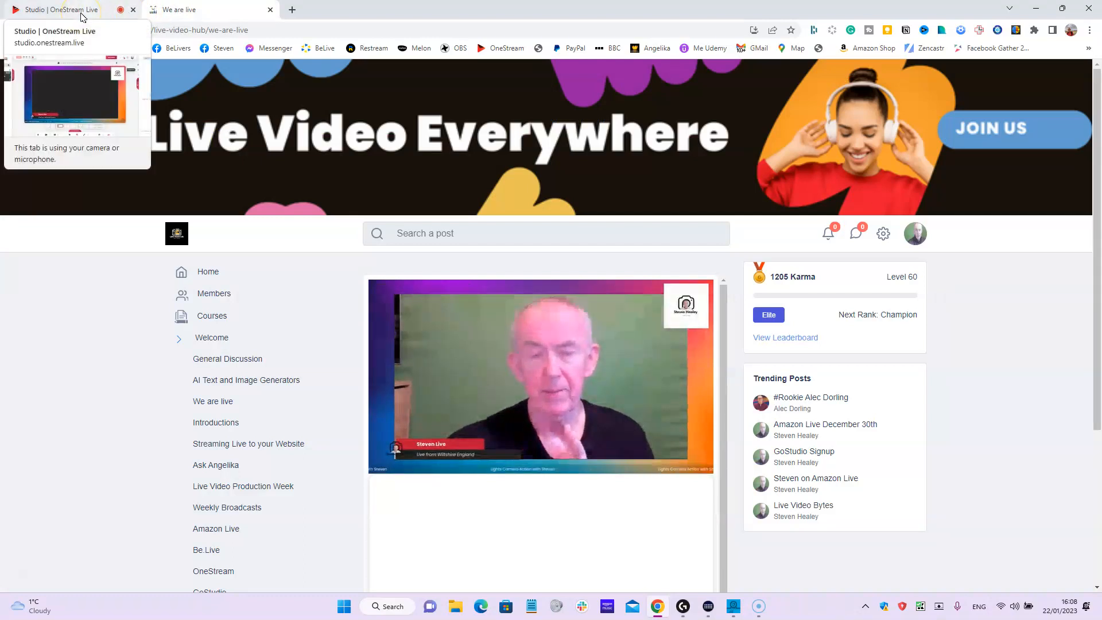
pyautogui.click(82, 17)
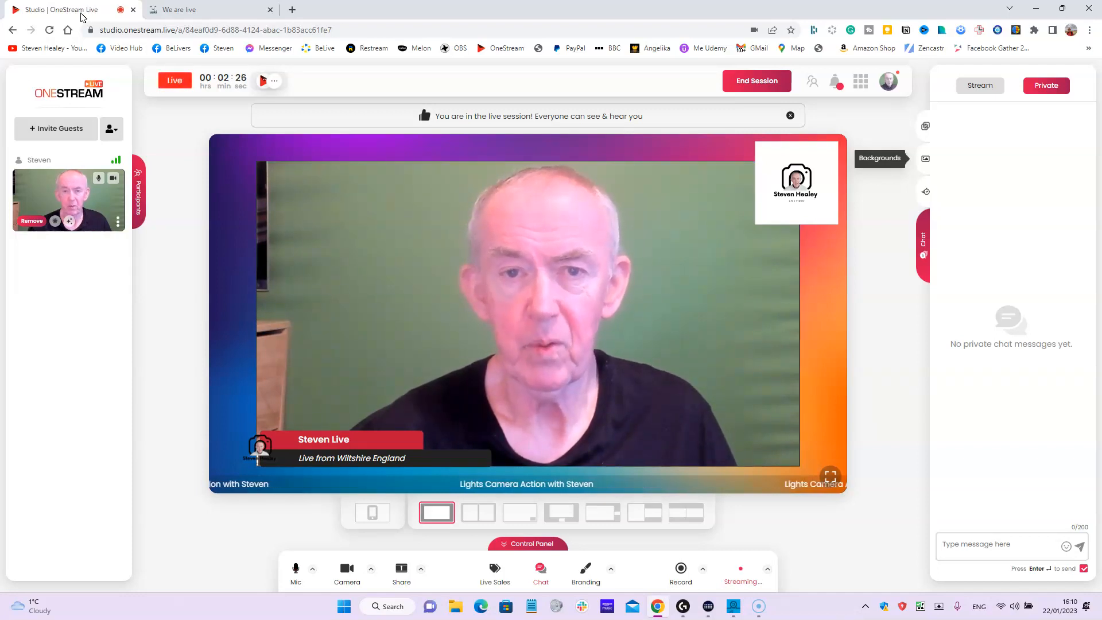
pyautogui.click(155, 11)
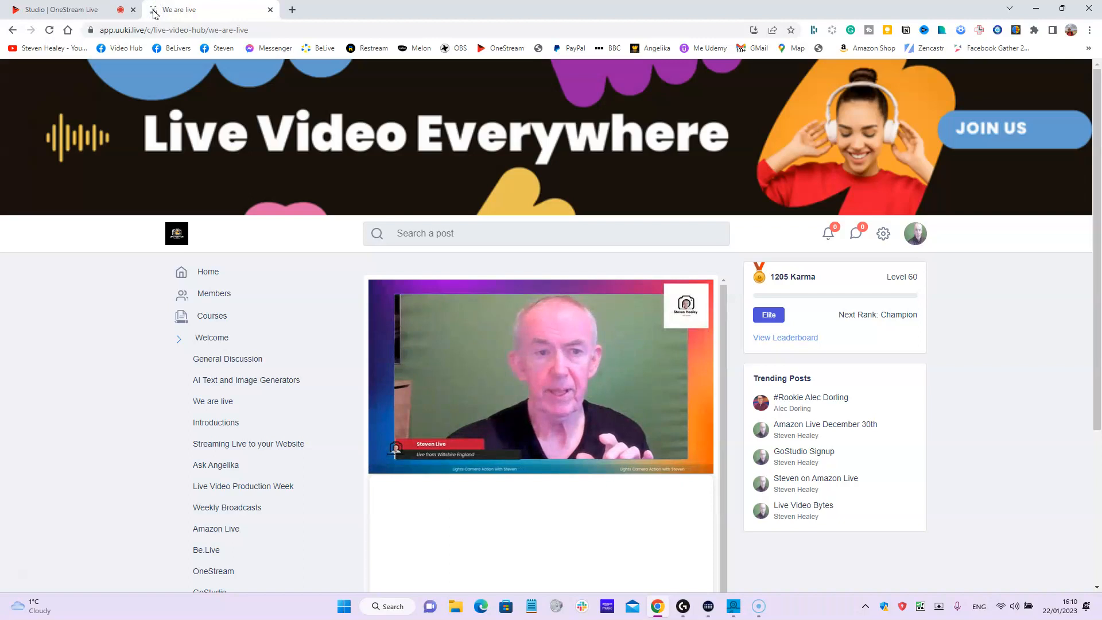
pyautogui.click(84, 11)
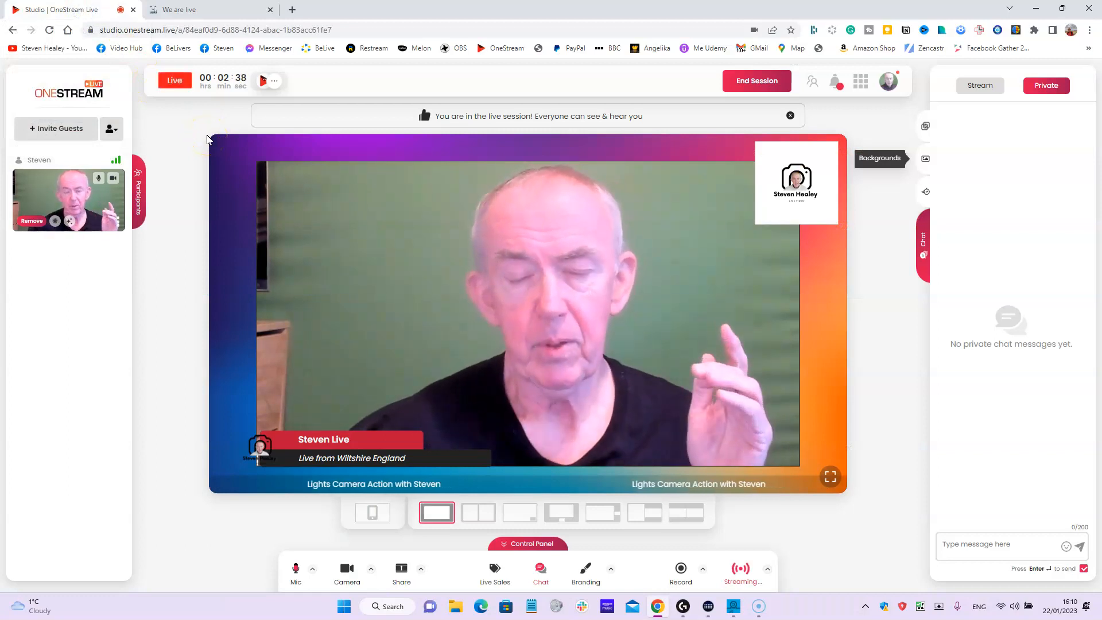